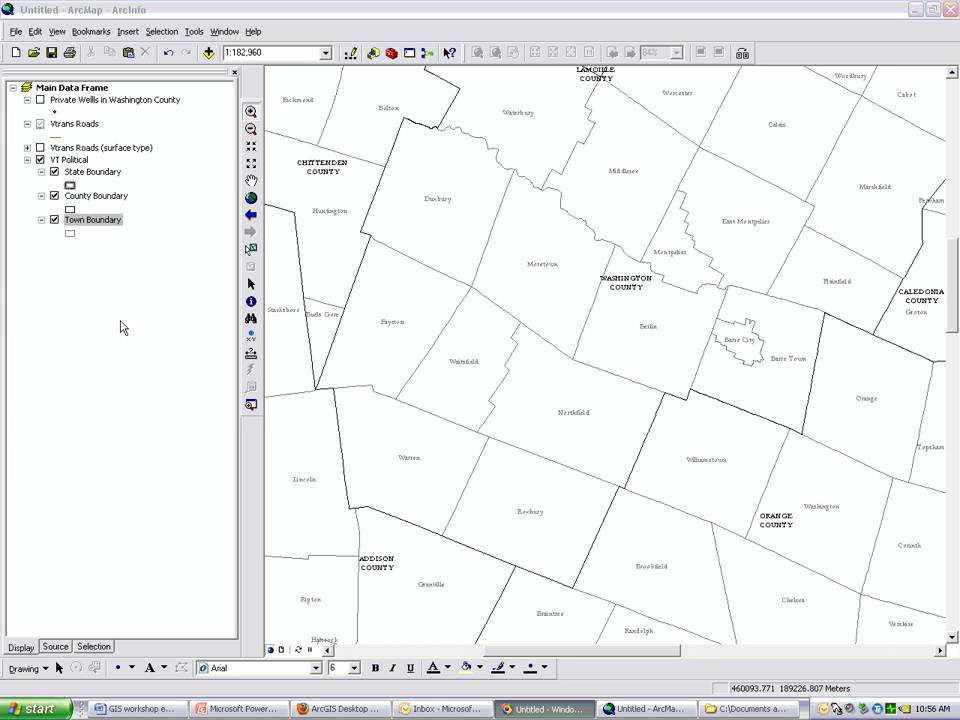
Symbolize the Town Boundary layer by unique values of the TOWNNAME field, adding all values, and apply it to the map
right_click(92, 226)
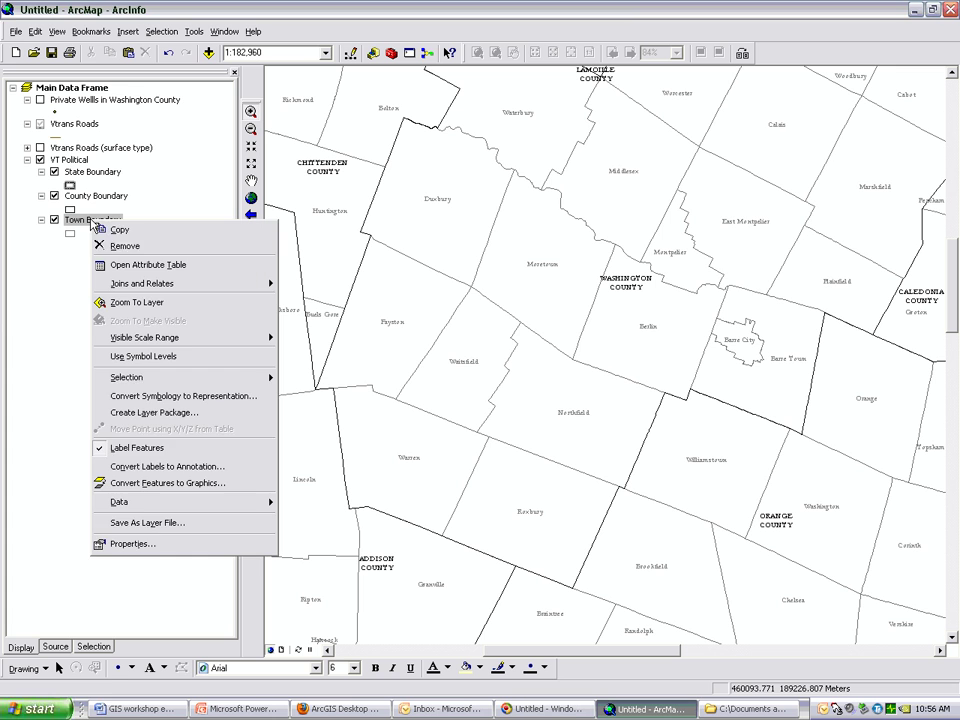
left_click(131, 544)
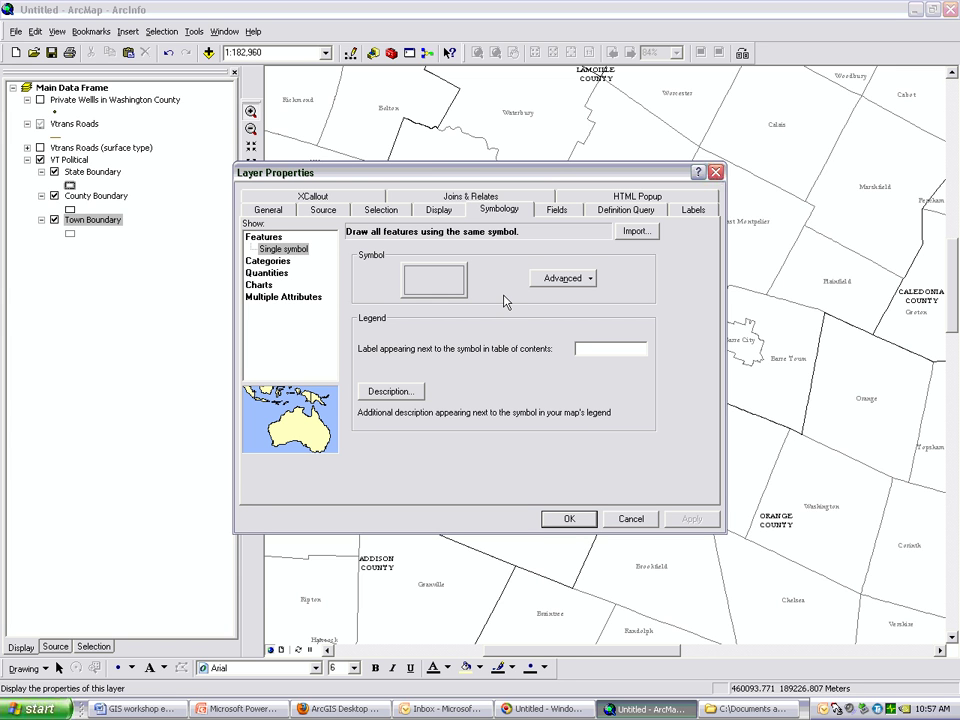
left_click(267, 261)
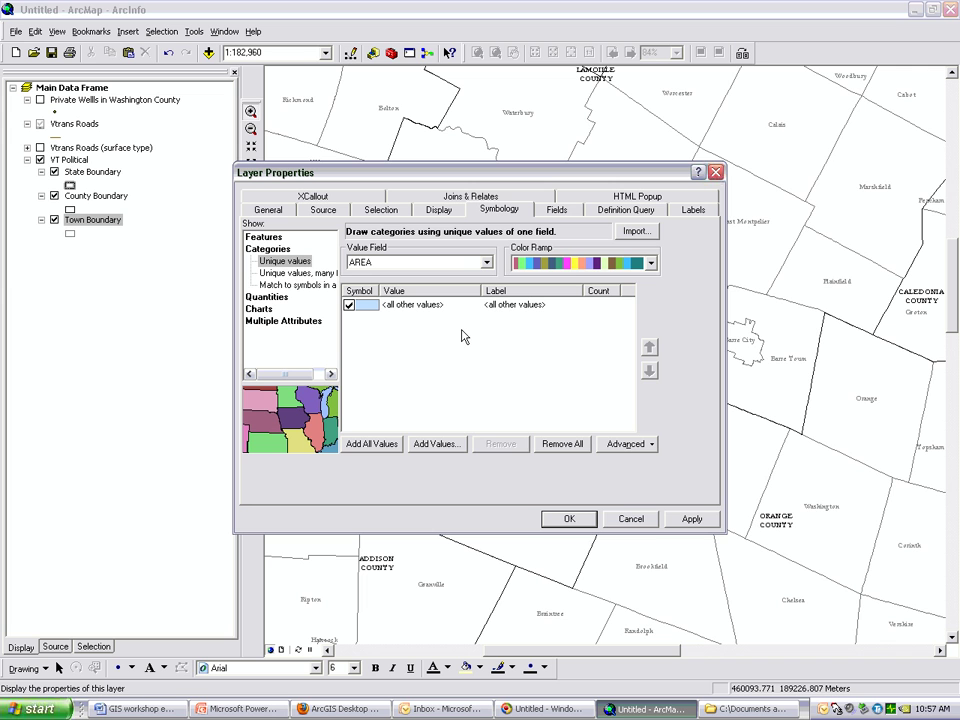
left_click(266, 298)
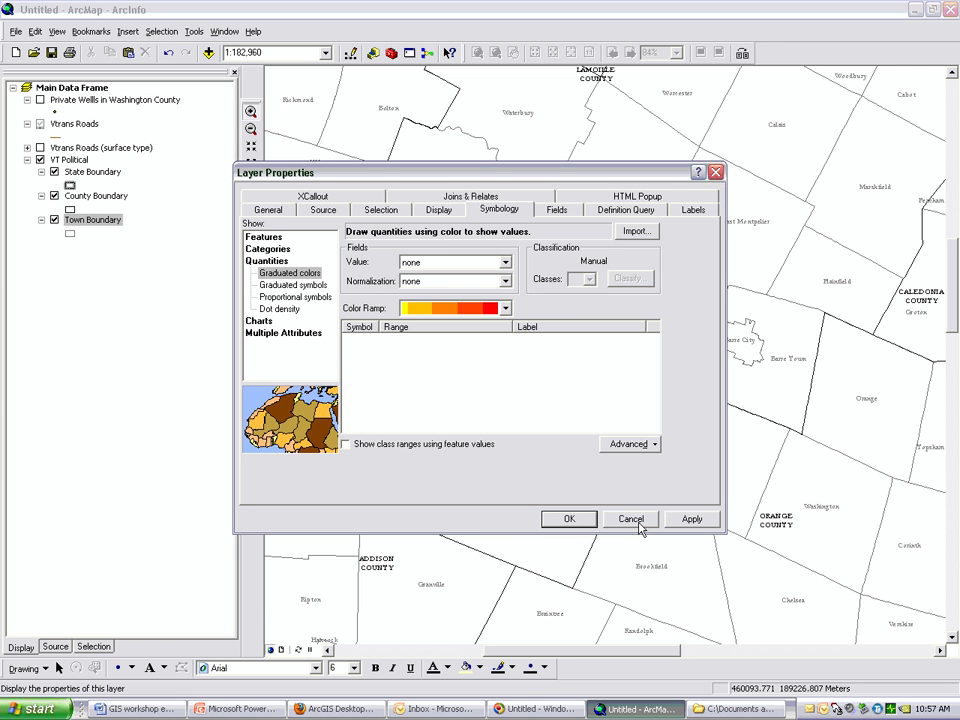
left_click(268, 249)
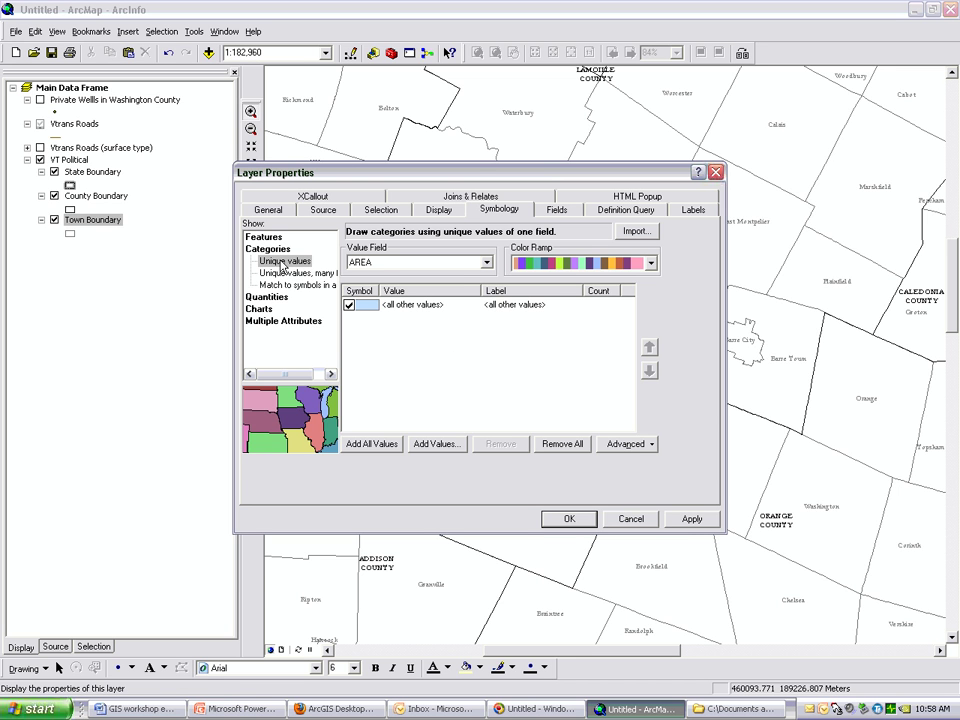
left_click(487, 262)
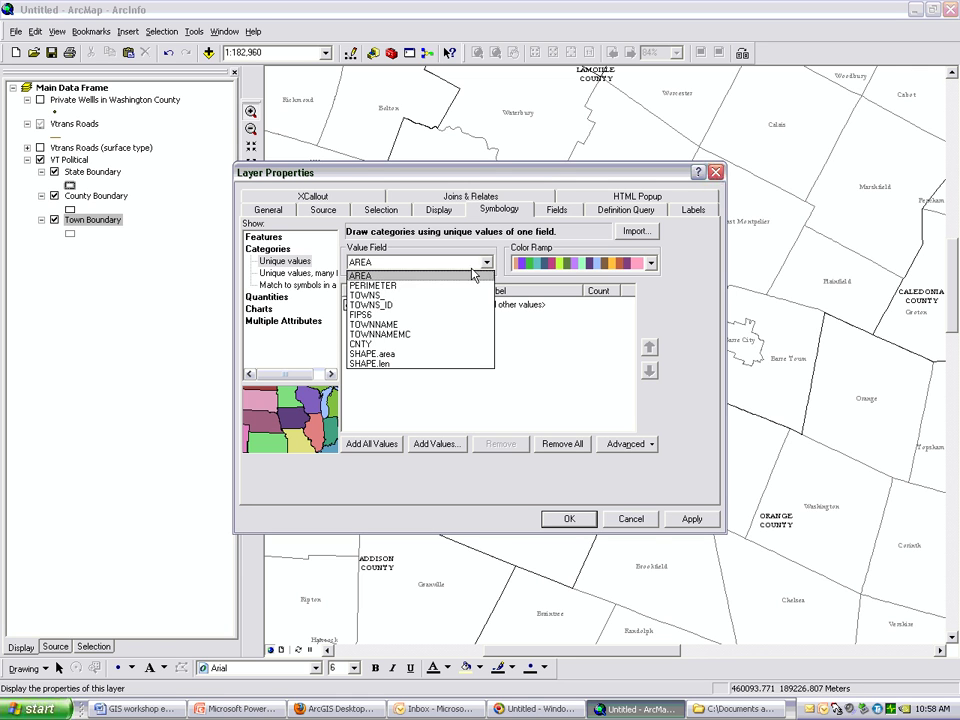
left_click(421, 328)
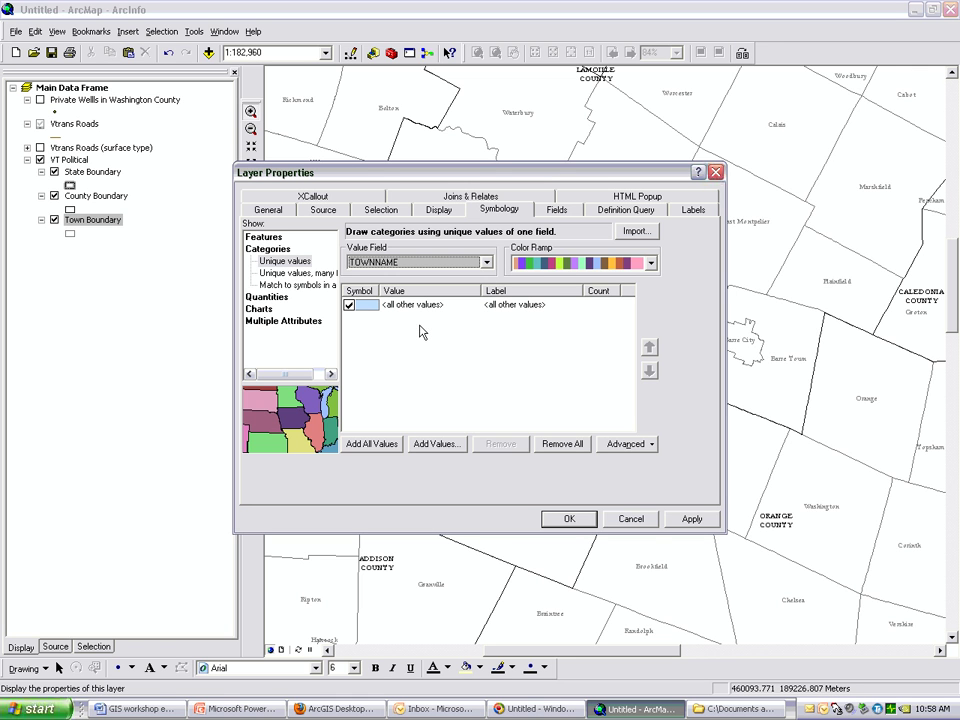
left_click(375, 444)
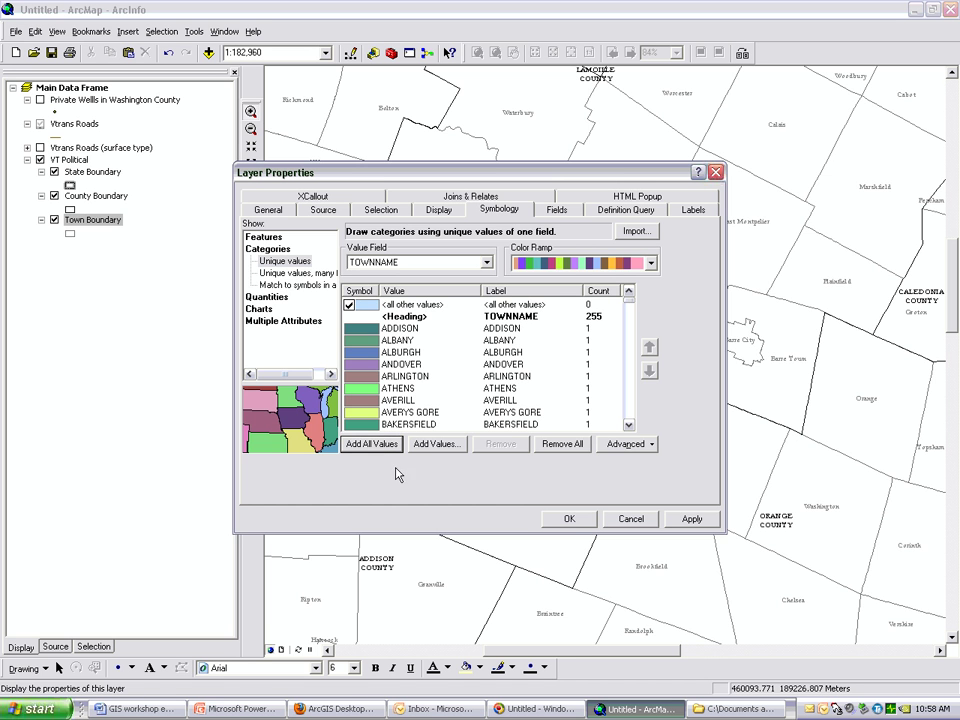
left_click(568, 519)
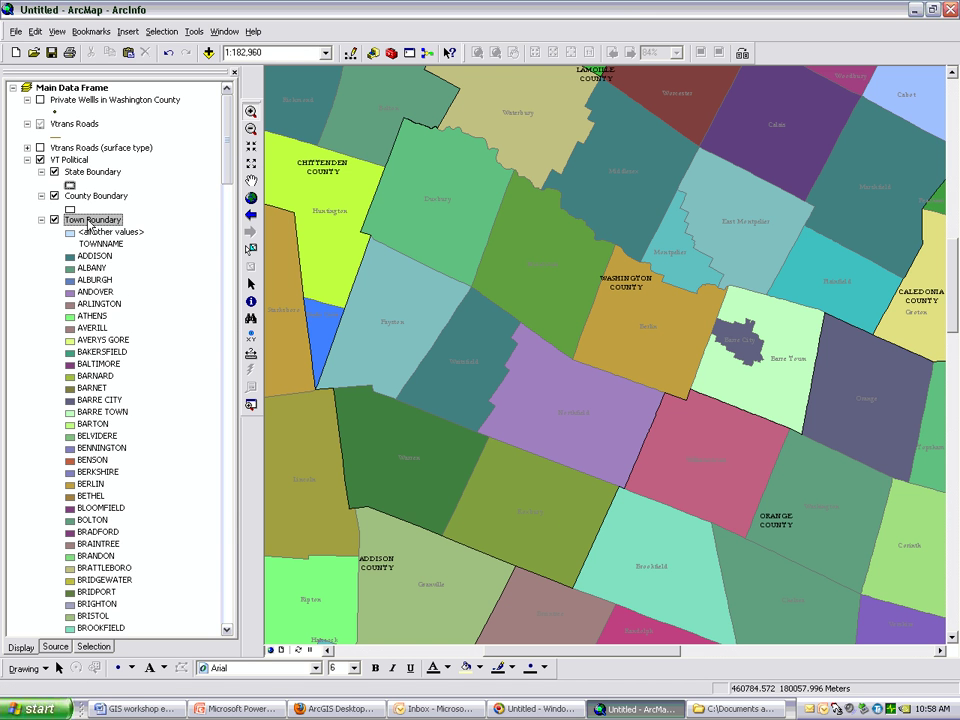
Replace the Town Boundary layer's listed symbology values with only WATERBURY and apply it to the map
right_click(88, 219)
left_click(182, 304)
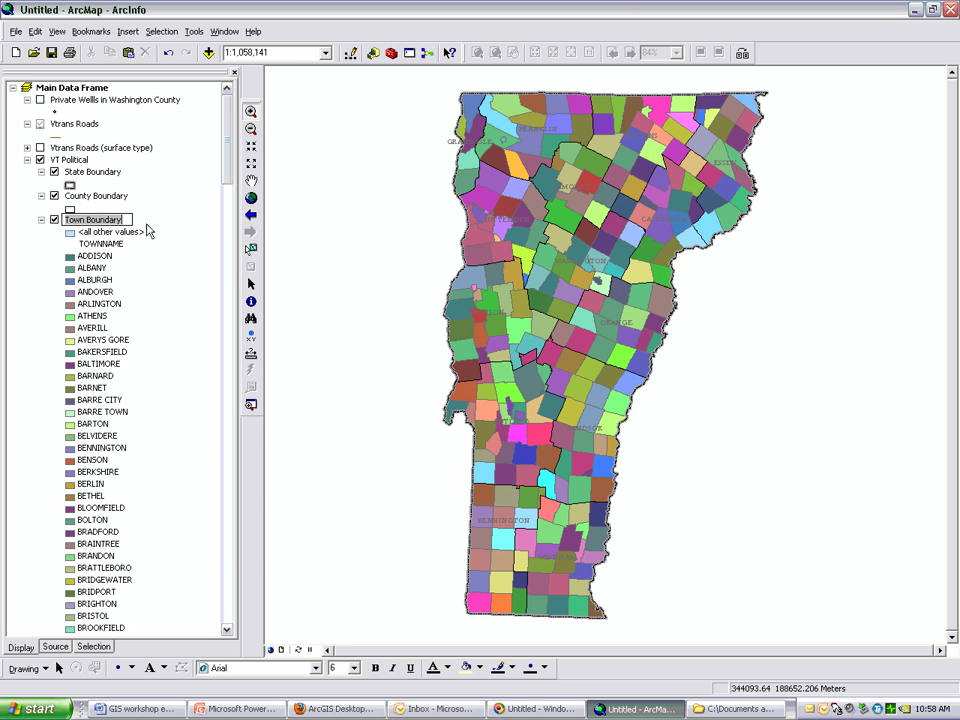
right_click(107, 222)
left_click(215, 547)
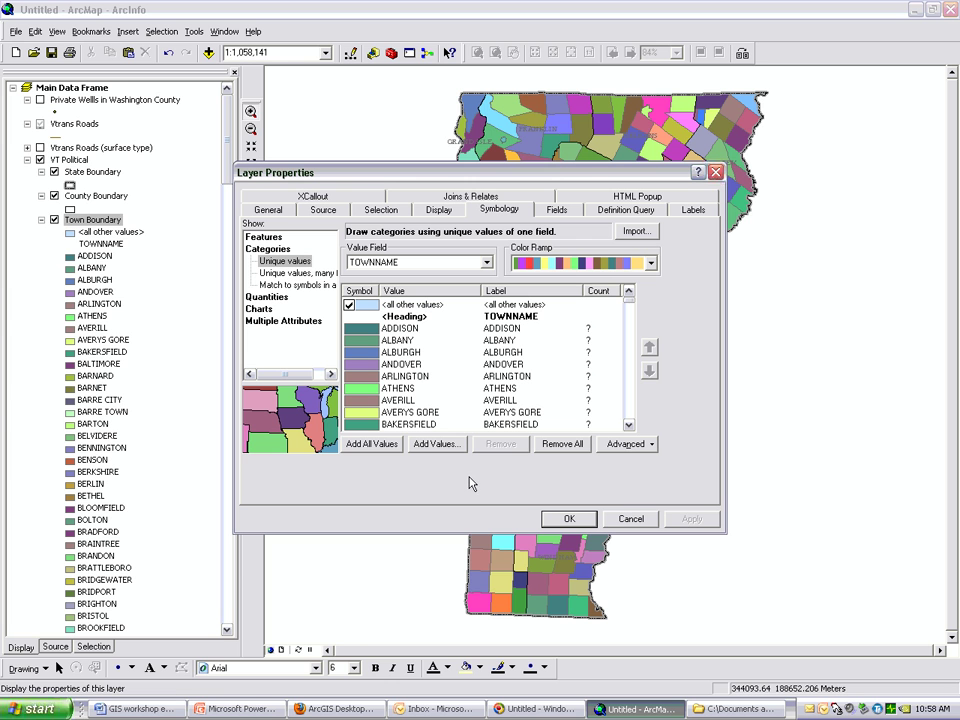
left_click(565, 446)
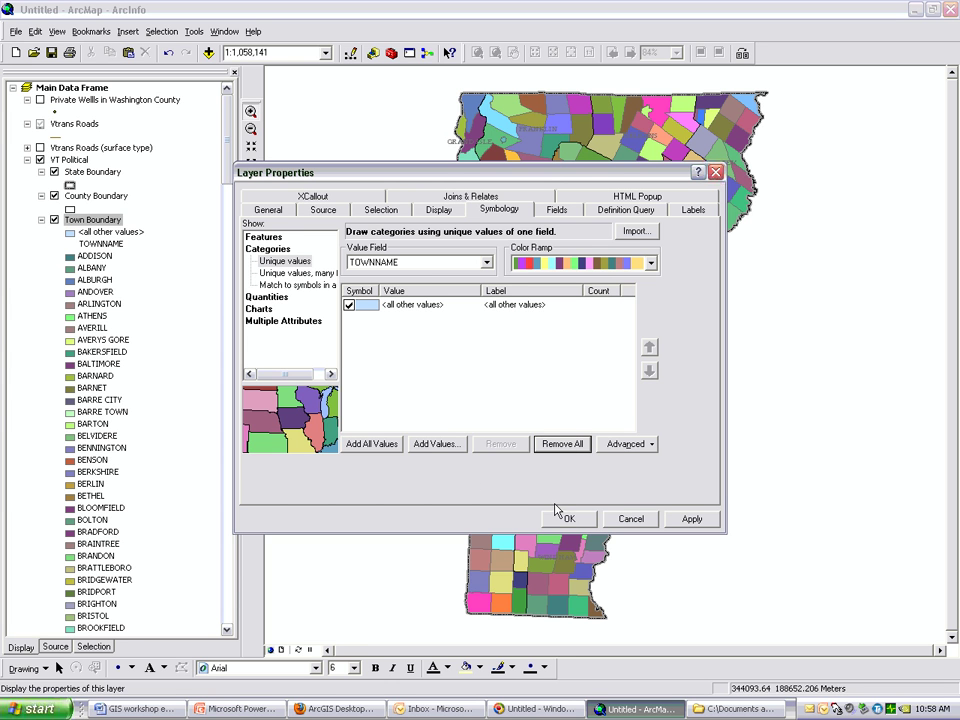
left_click(434, 446)
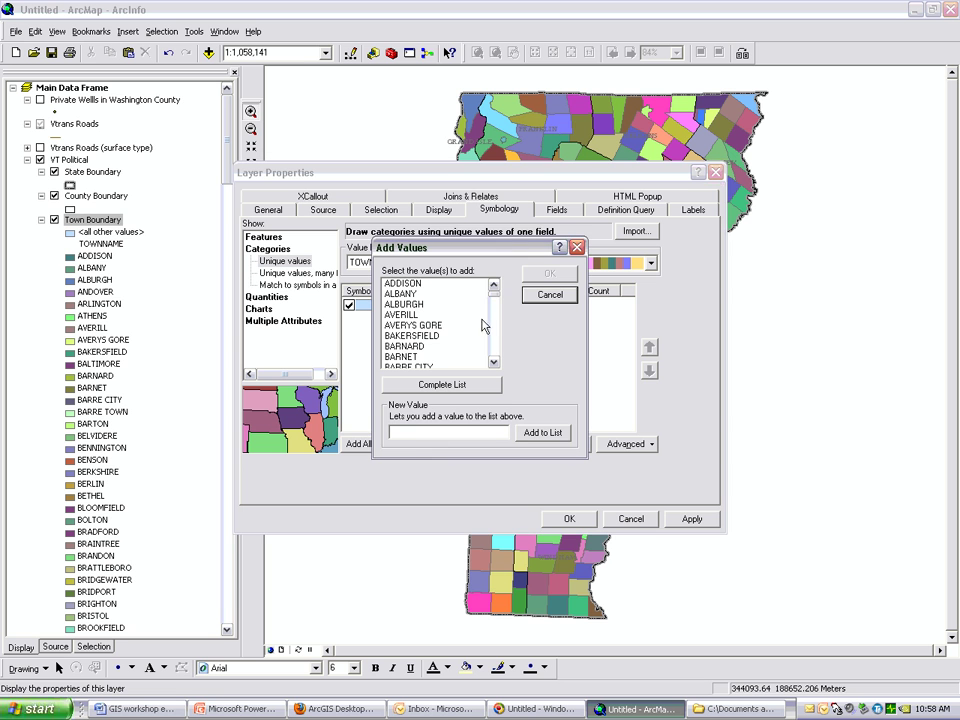
left_click_drag(497, 300, 497, 352)
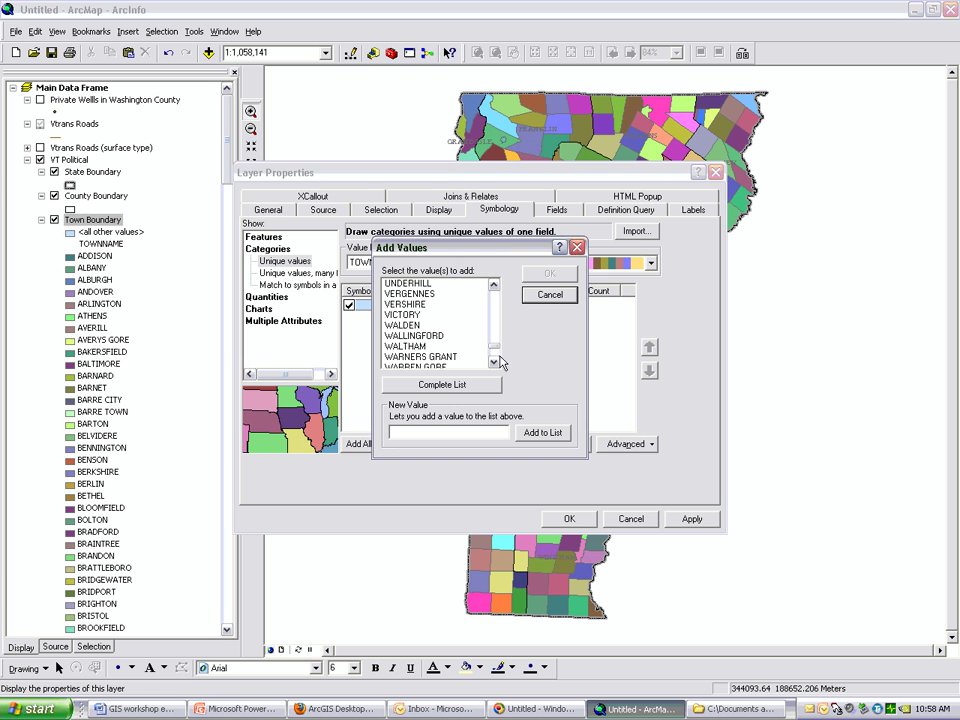
left_click(494, 362)
left_click(410, 346)
left_click(545, 274)
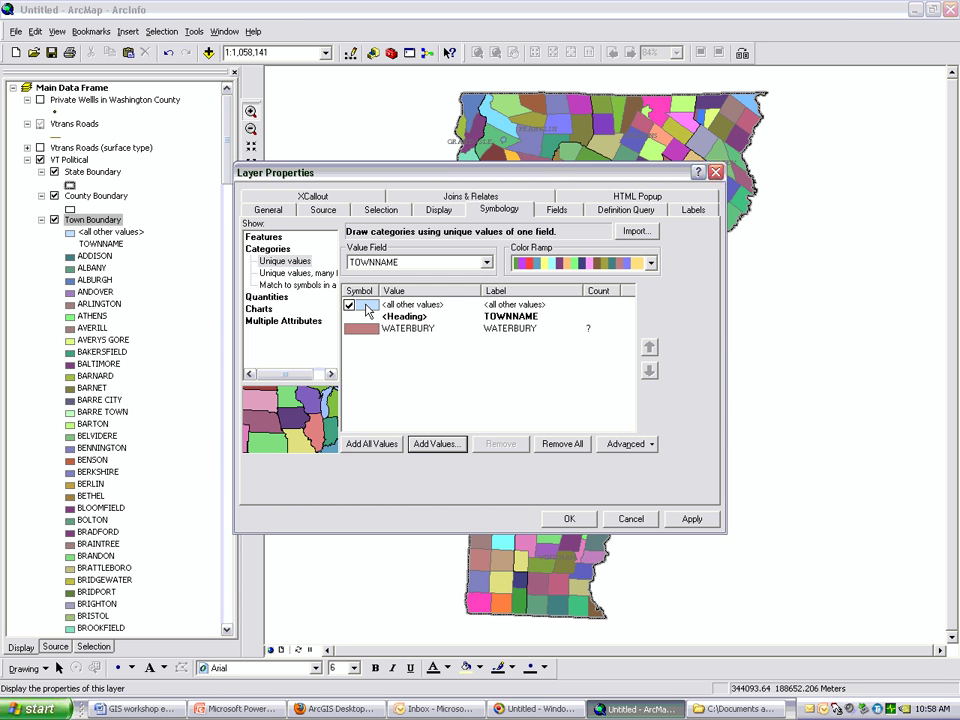
left_click(569, 518)
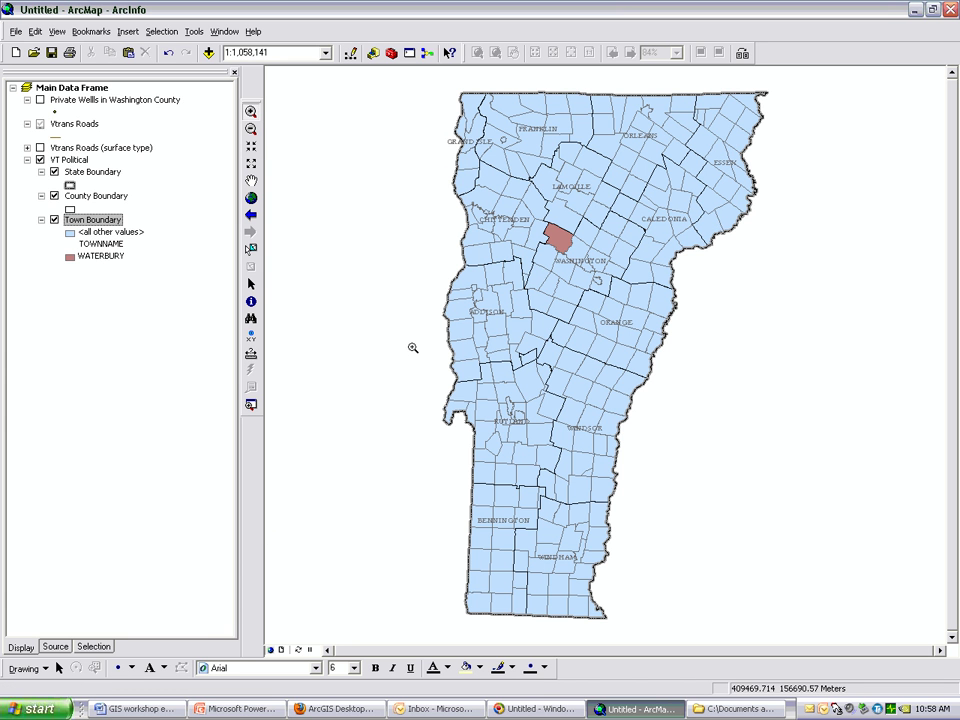
Turn off the <all other values> symbol in the Town Boundary layer's symbology and apply the change
right_click(101, 219)
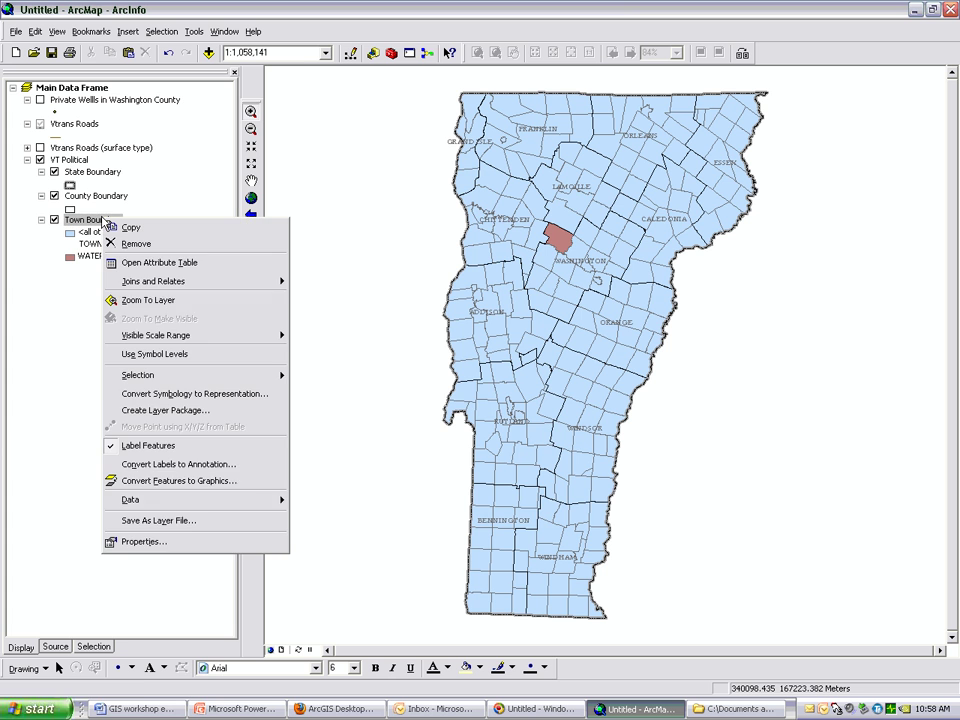
left_click(191, 544)
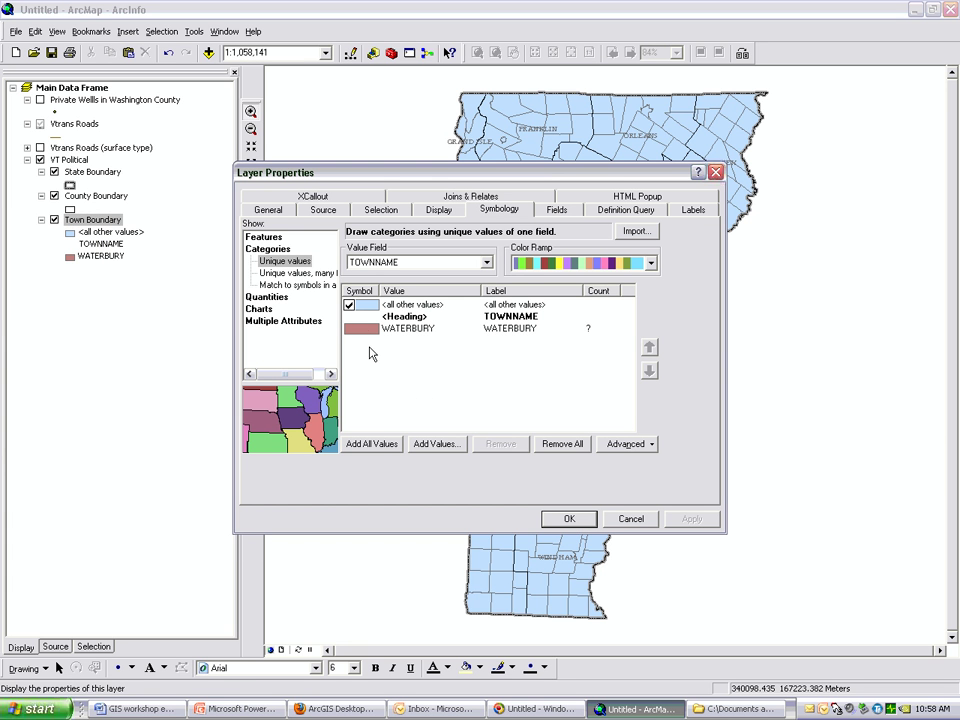
left_click(349, 305)
left_click(349, 305)
left_click(693, 519)
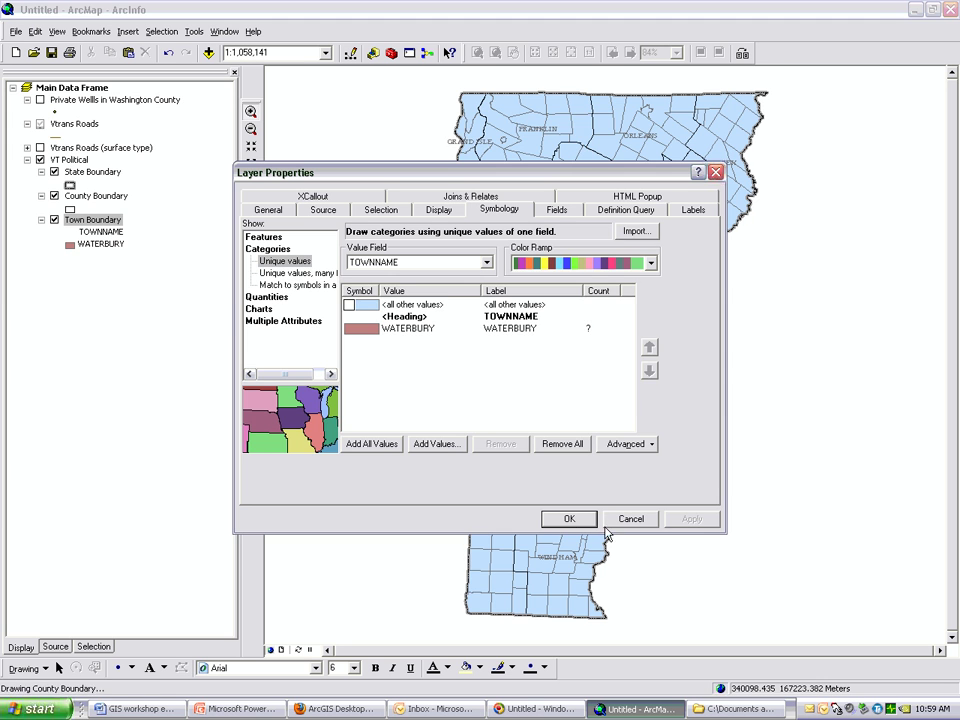
left_click(568, 518)
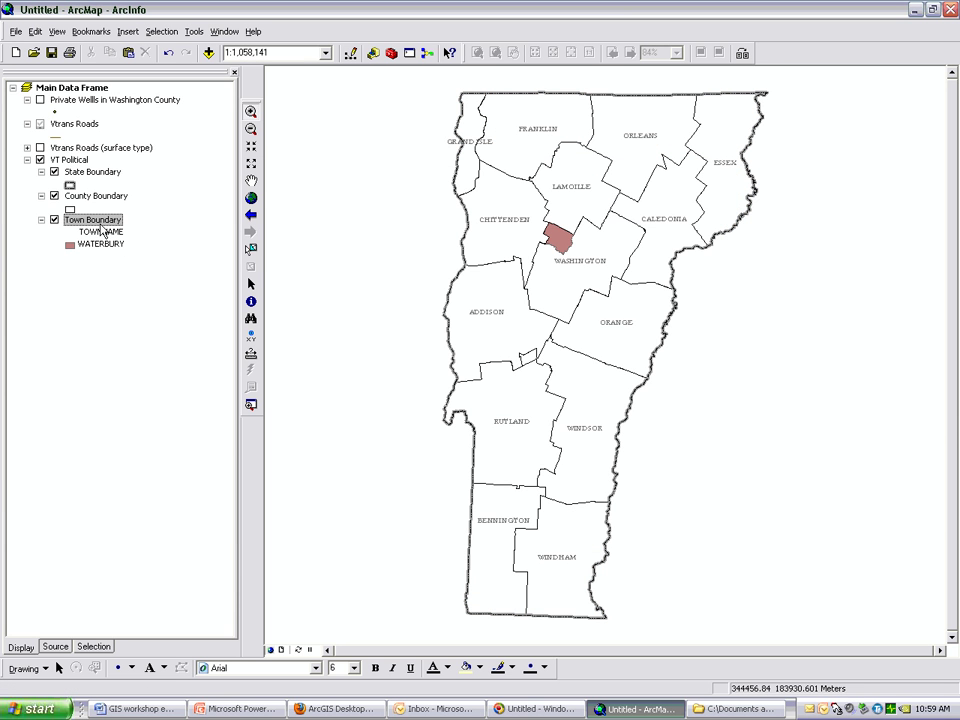
Reopen the Town Boundary layer's symbology and add all TOWNNAME values to its unique values list
right_click(100, 226)
left_click(185, 542)
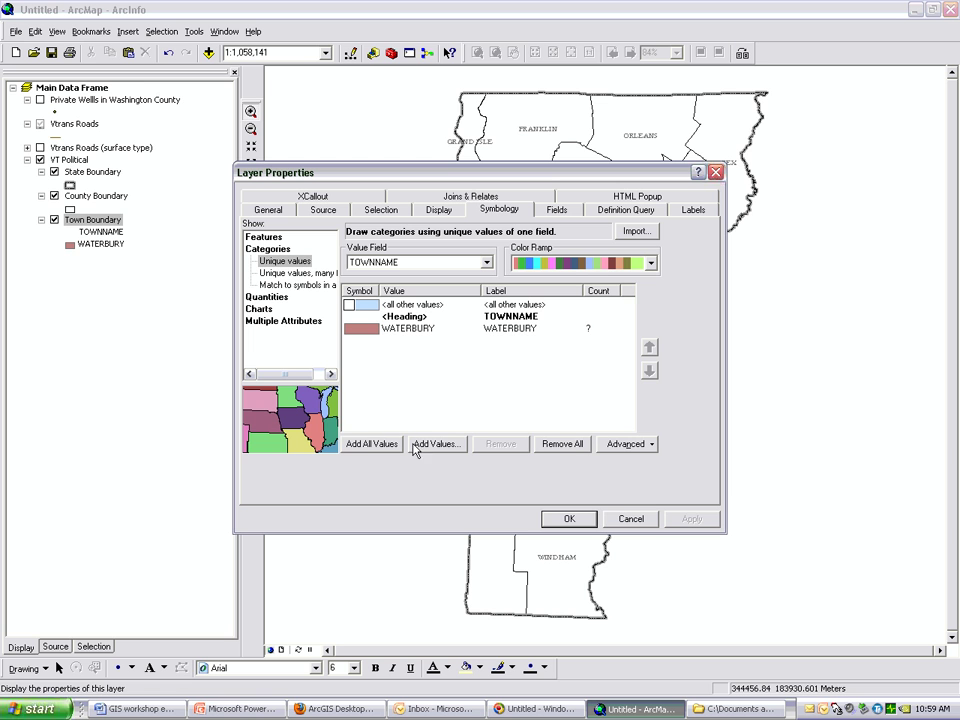
left_click(380, 445)
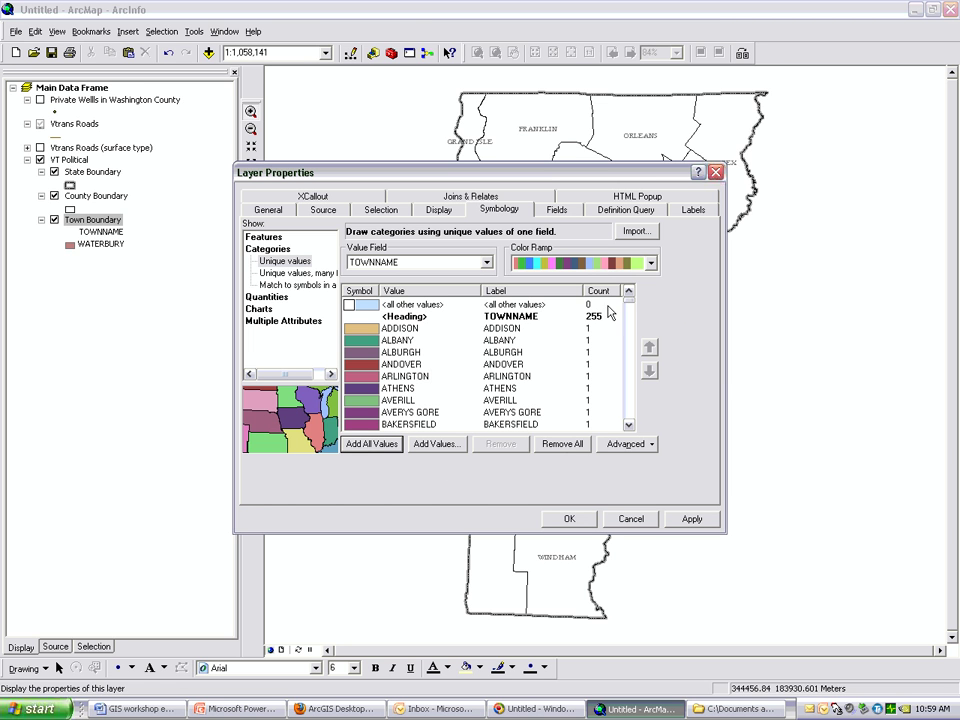
Group the town values from ADDISON through AVERYS GORE into a single symbology class
left_click(628, 424)
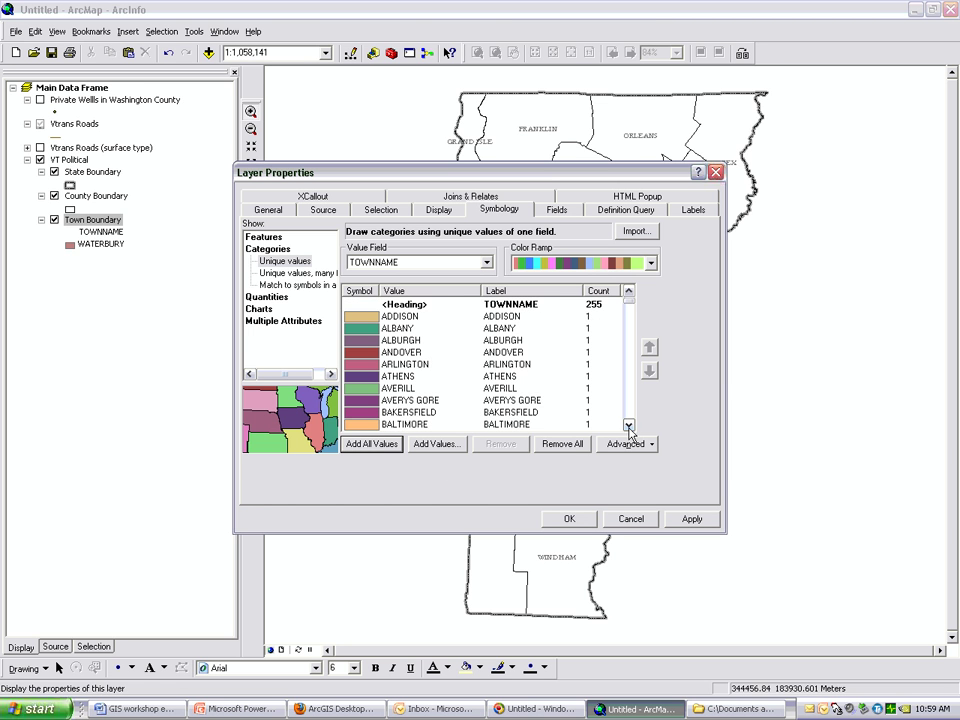
left_click(409, 318)
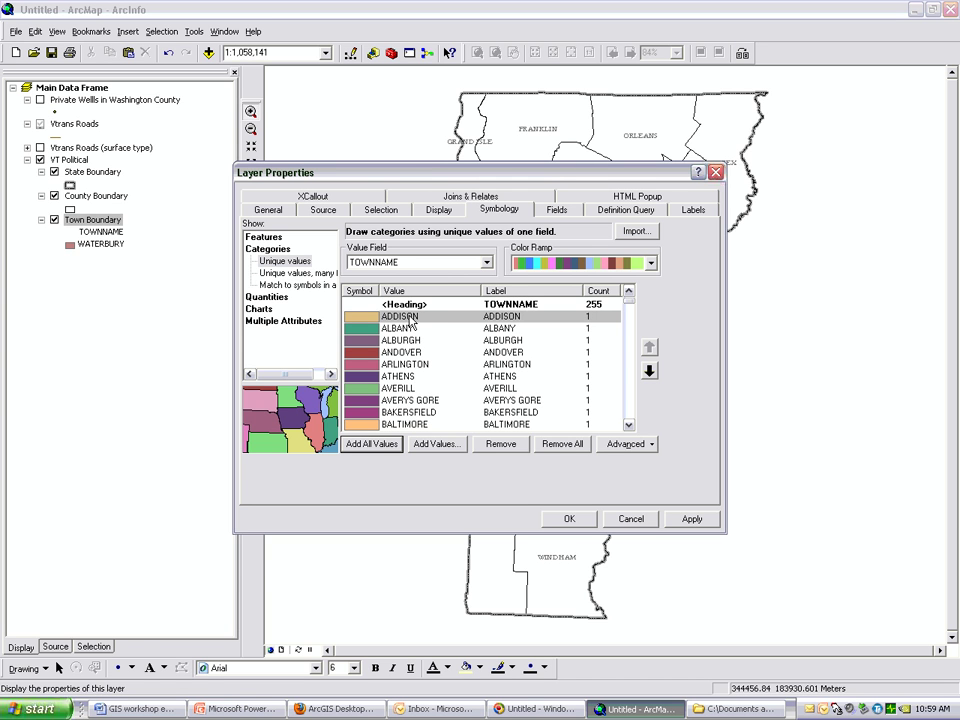
left_click(628, 424)
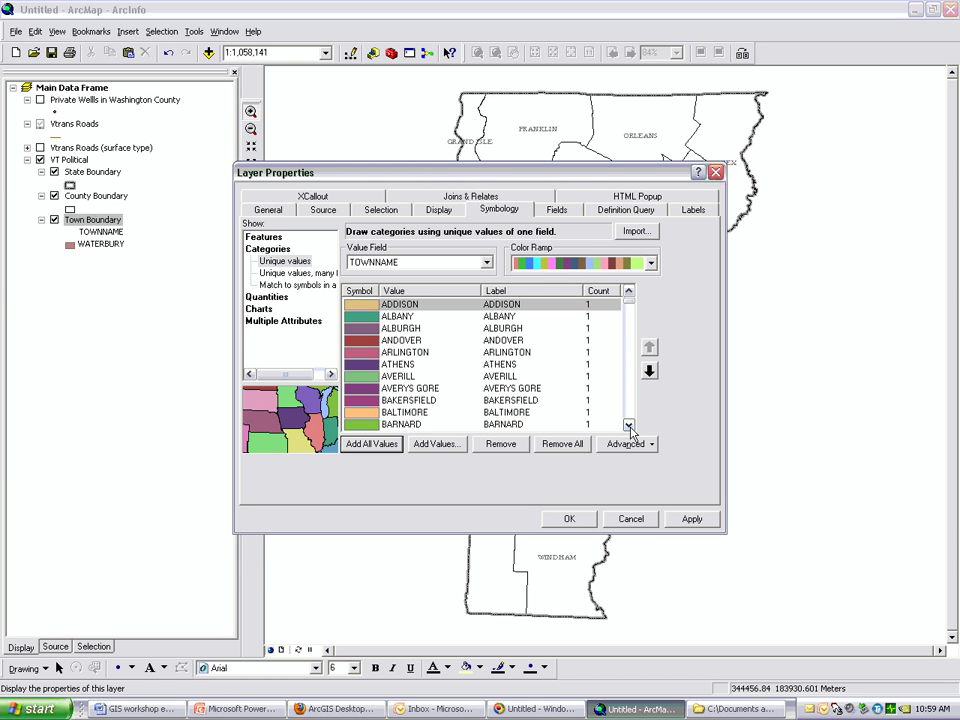
left_click(407, 340, "shift")
left_click(413, 354, "ctrl")
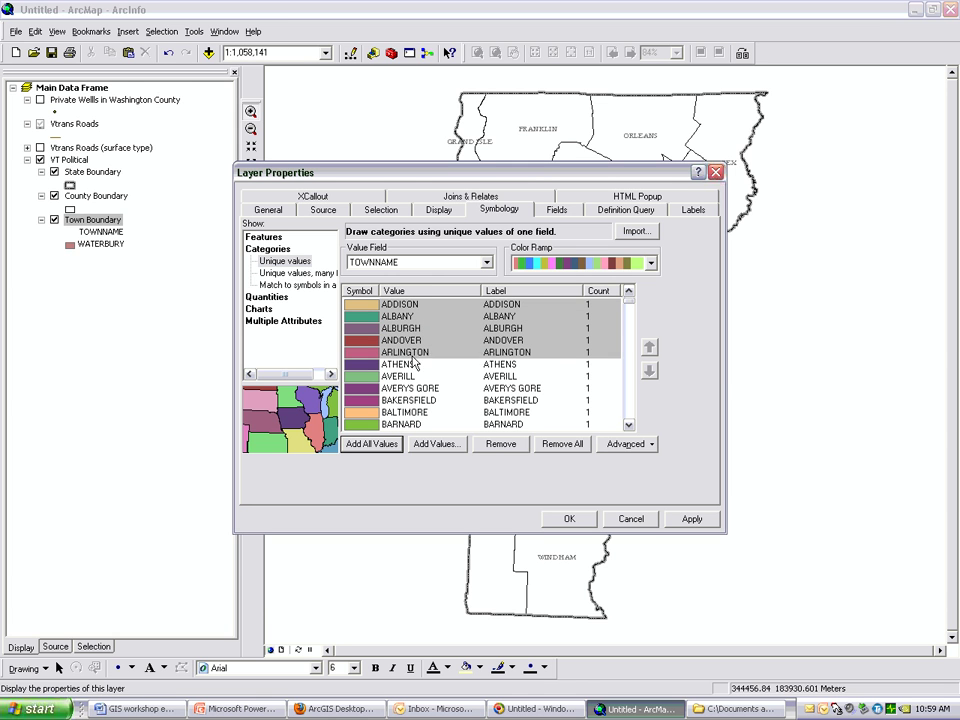
left_click(414, 366, "ctrl")
left_click(414, 378, "ctrl")
left_click(418, 389, "ctrl")
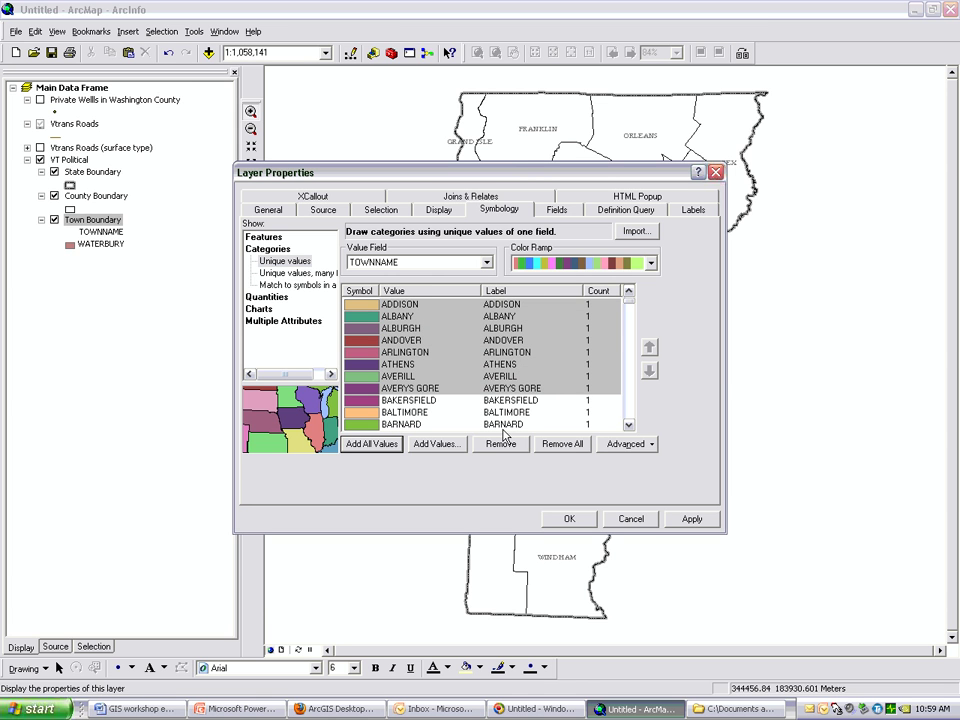
right_click(400, 338)
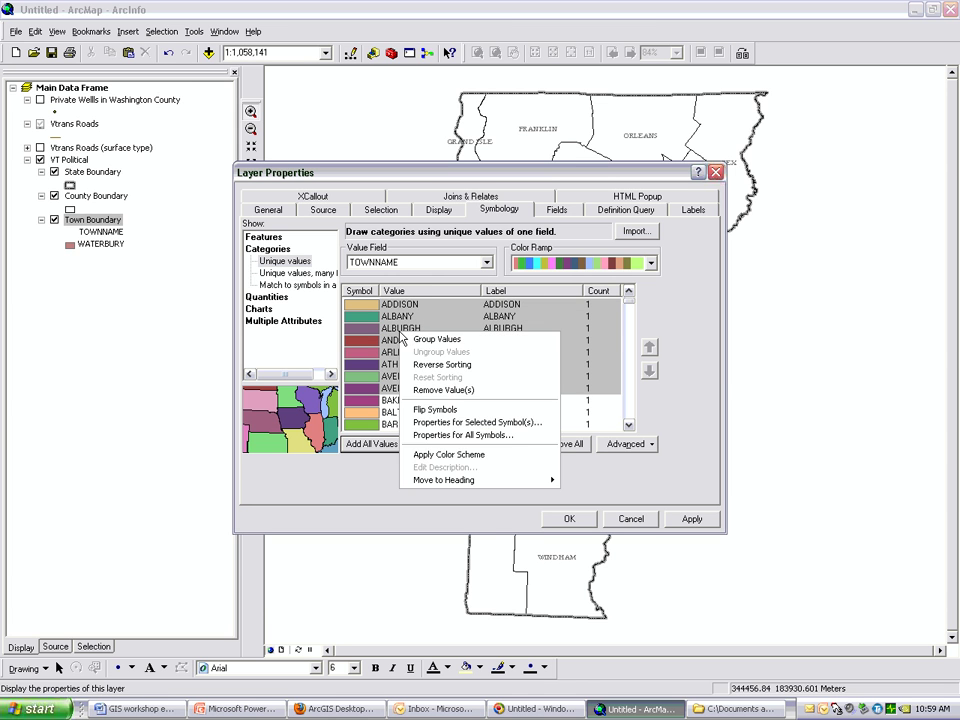
left_click(440, 343)
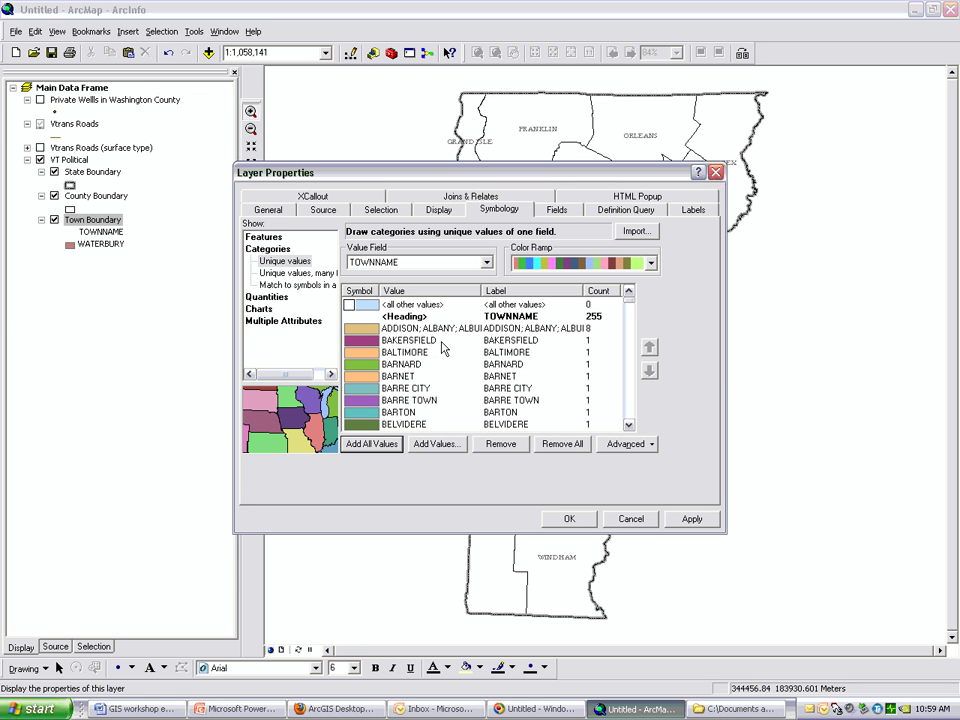
Relabel the grouped class as "Towns that start with A" and apply the symbology
double_click(527, 328)
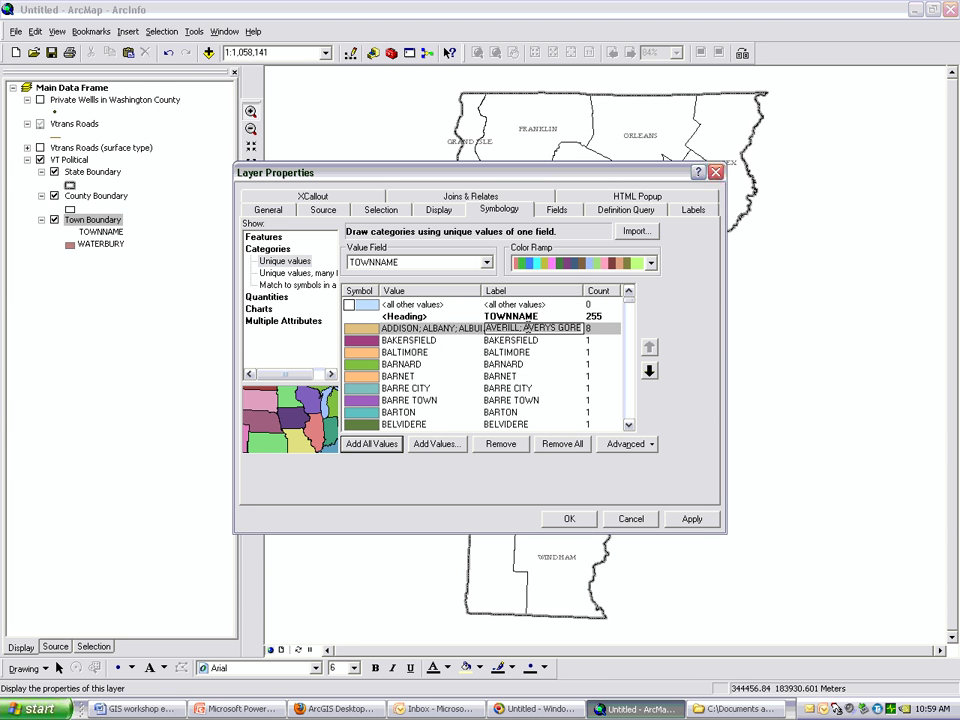
type("Towns")
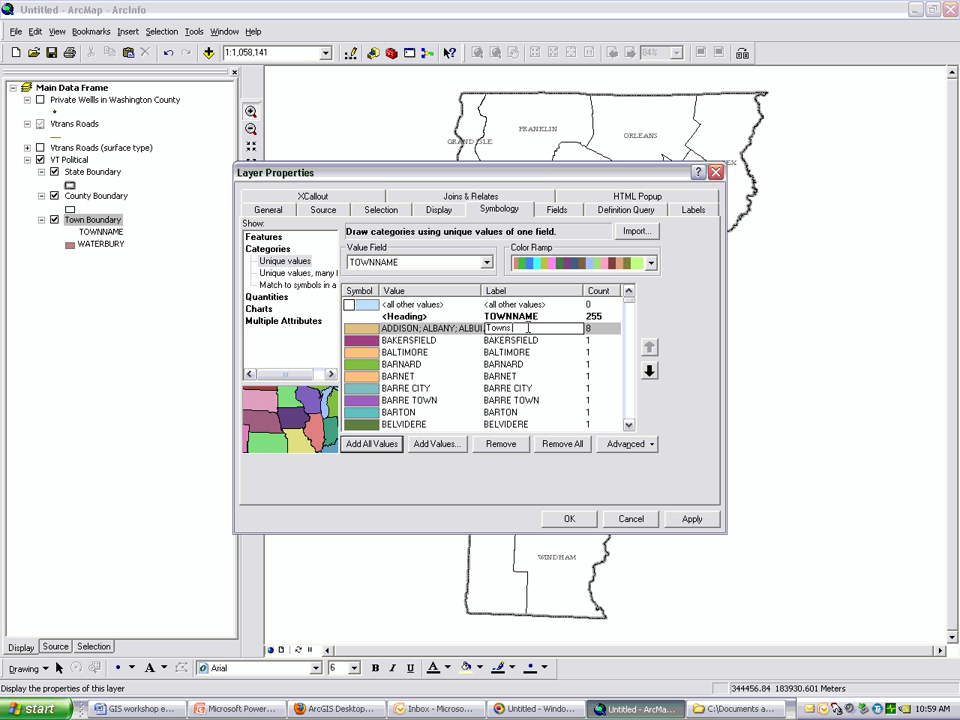
type(" that start with")
left_click(677, 518)
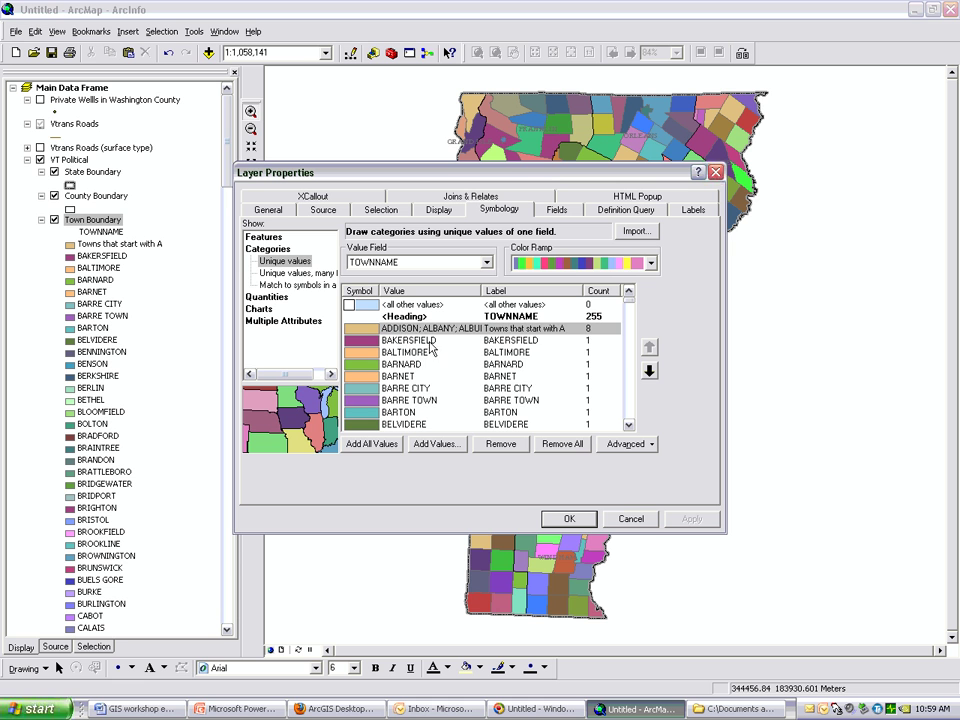
Remove all town values from BAKERSFIELD through WORCESTER from the unique values list
left_click(400, 341)
left_click_drag(629, 306, 629, 425)
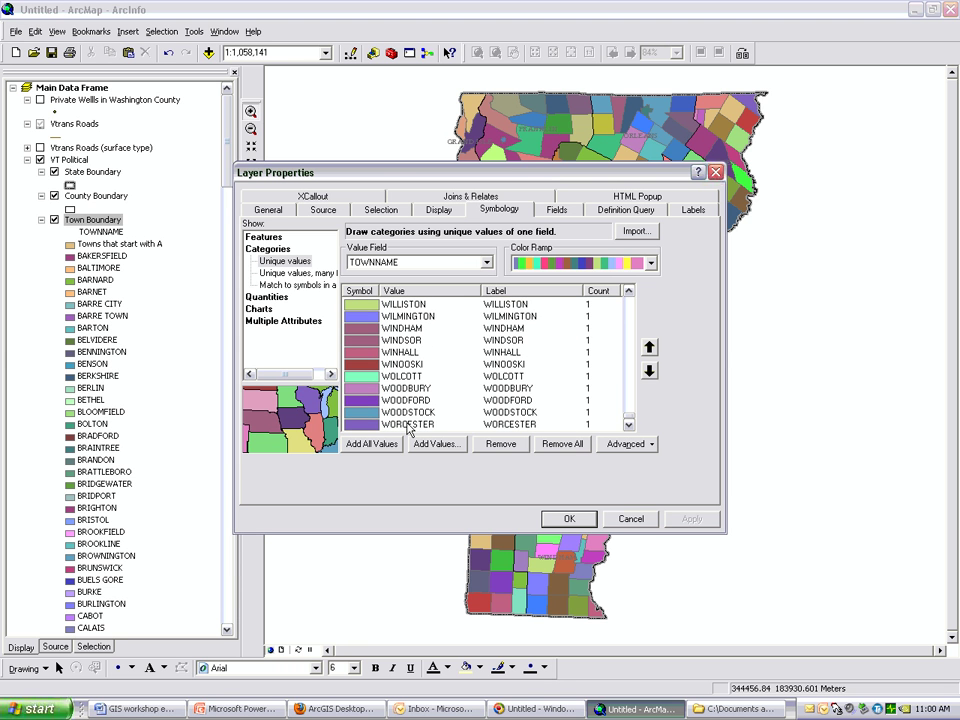
left_click(606, 424, "shift")
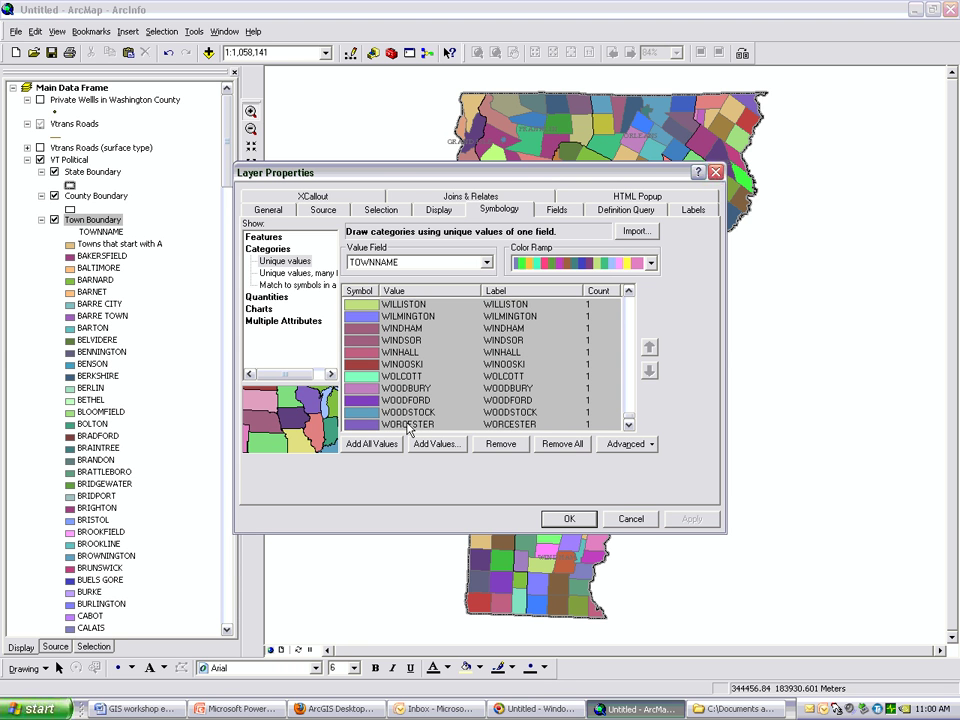
left_click(510, 446)
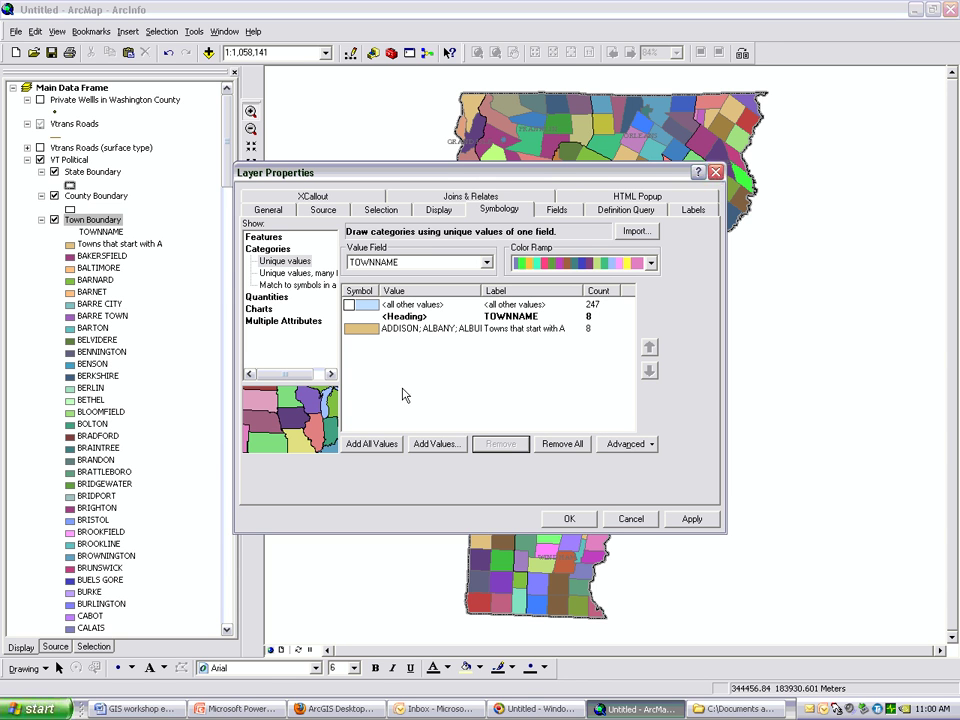
Include all other values in the Town Boundary layer's unique values symbology and apply the change
left_click(349, 305)
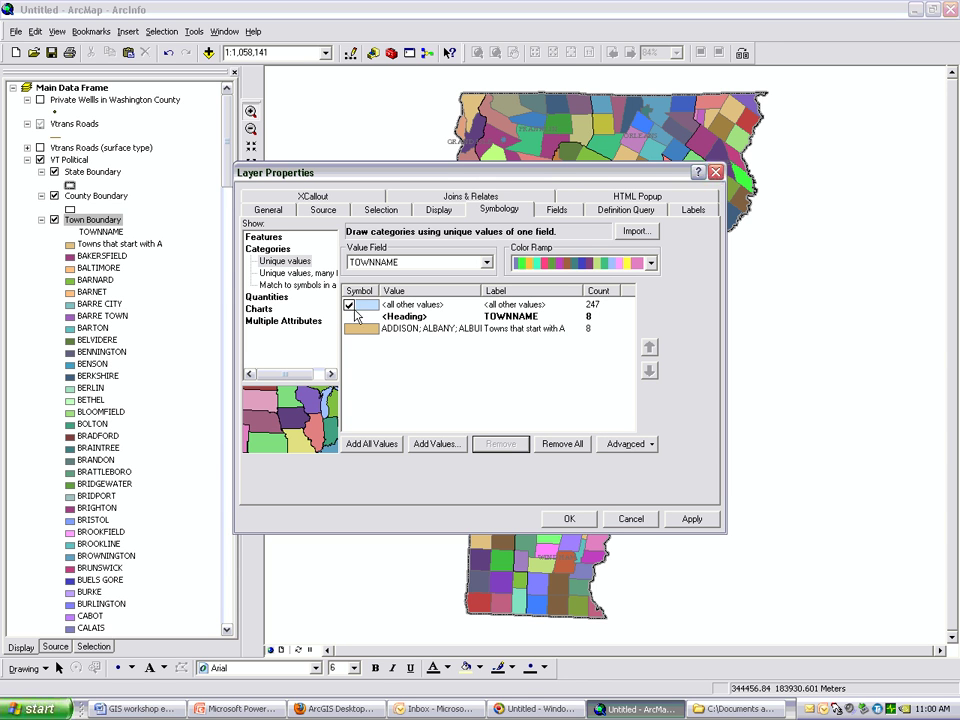
left_click(569, 519)
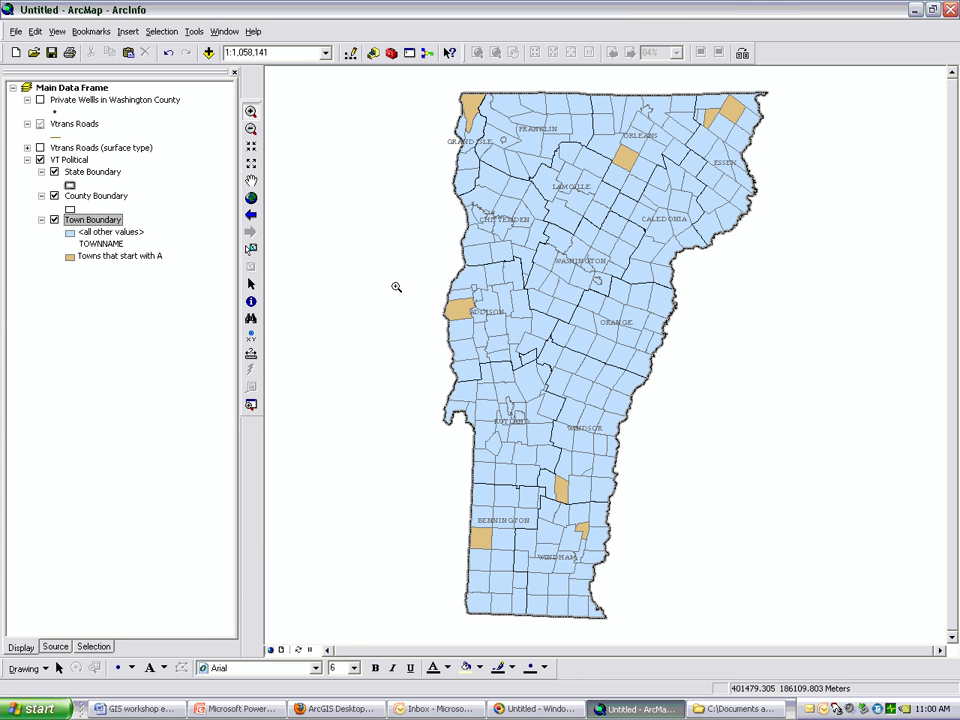
Hide the Town Boundary layer and display the Washington County private wells layer, zoomed to its full extent
left_click(55, 220)
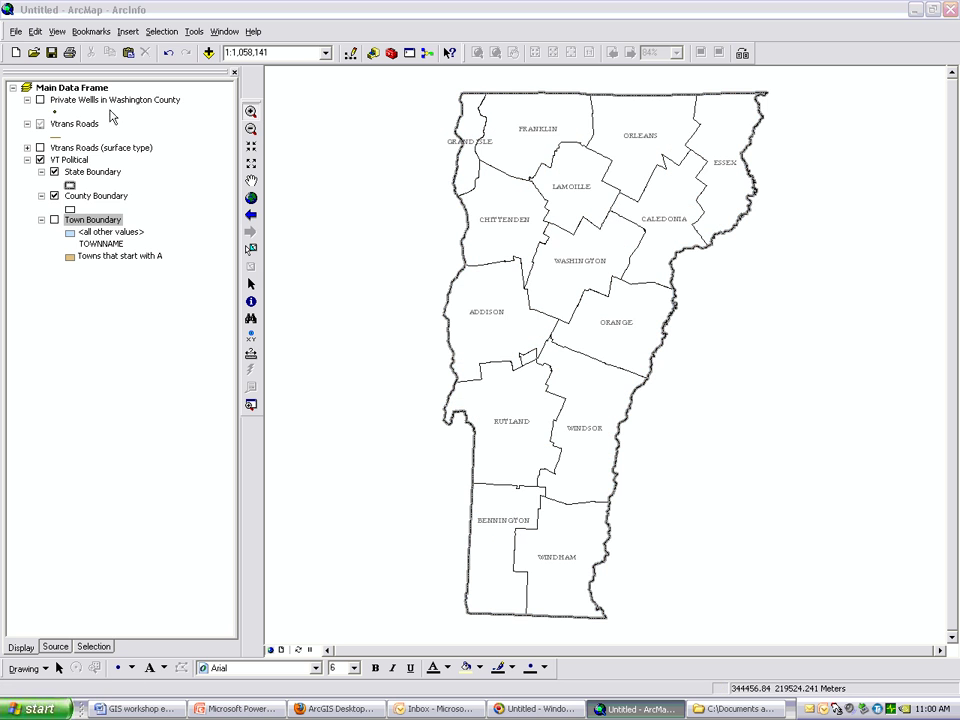
left_click(40, 100)
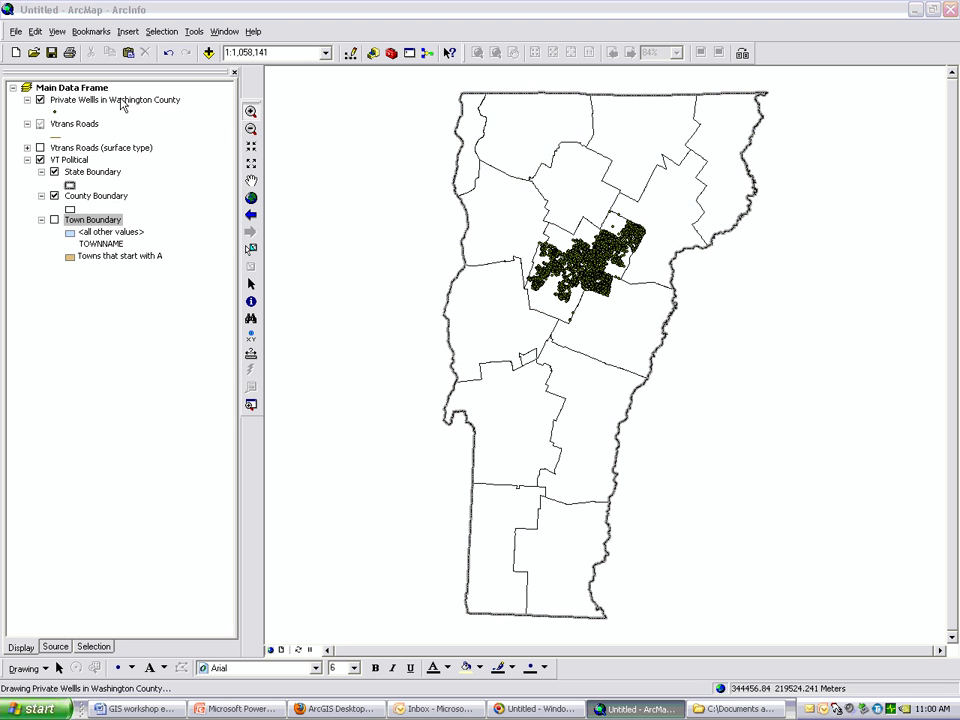
right_click(118, 100)
key("Escape")
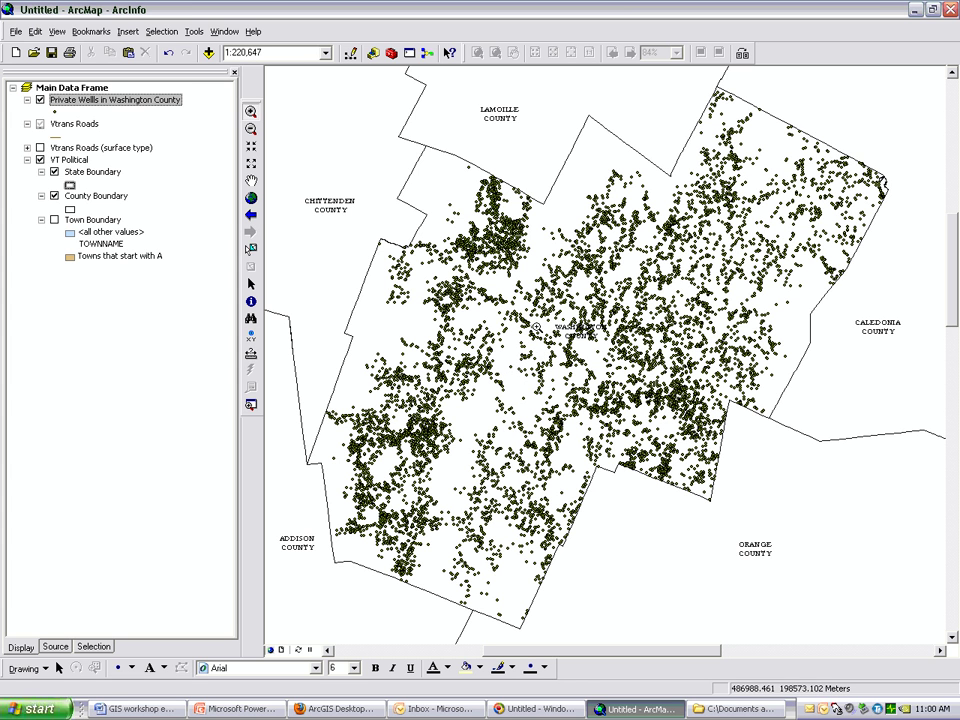
Symbolize the private wells layer by quantities with graduated colors, using WellDepth as the value field
right_click(136, 100)
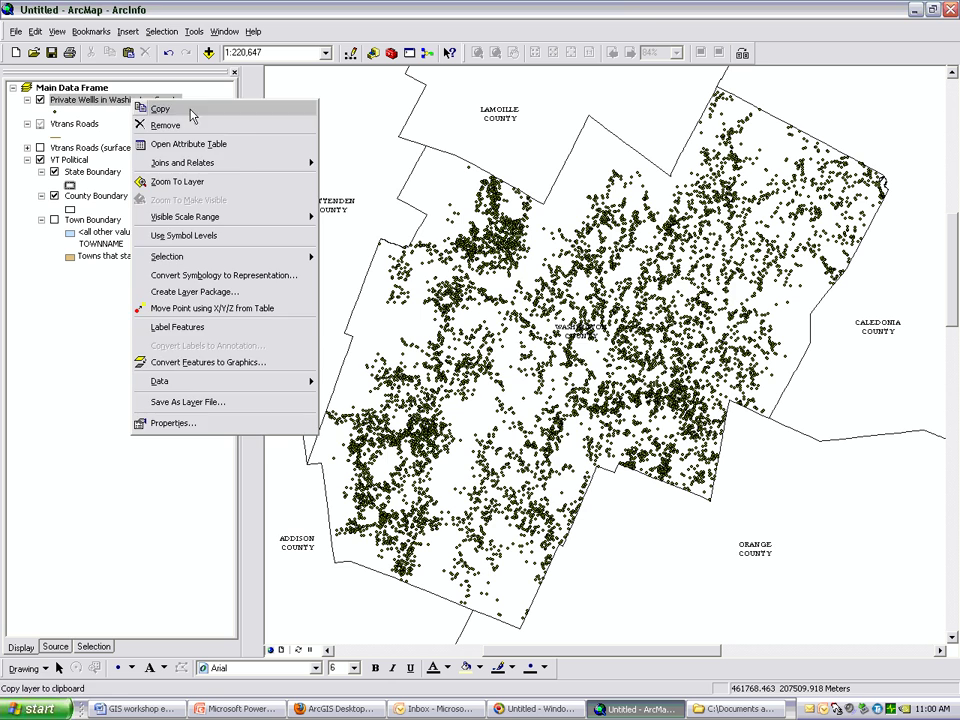
left_click(230, 420)
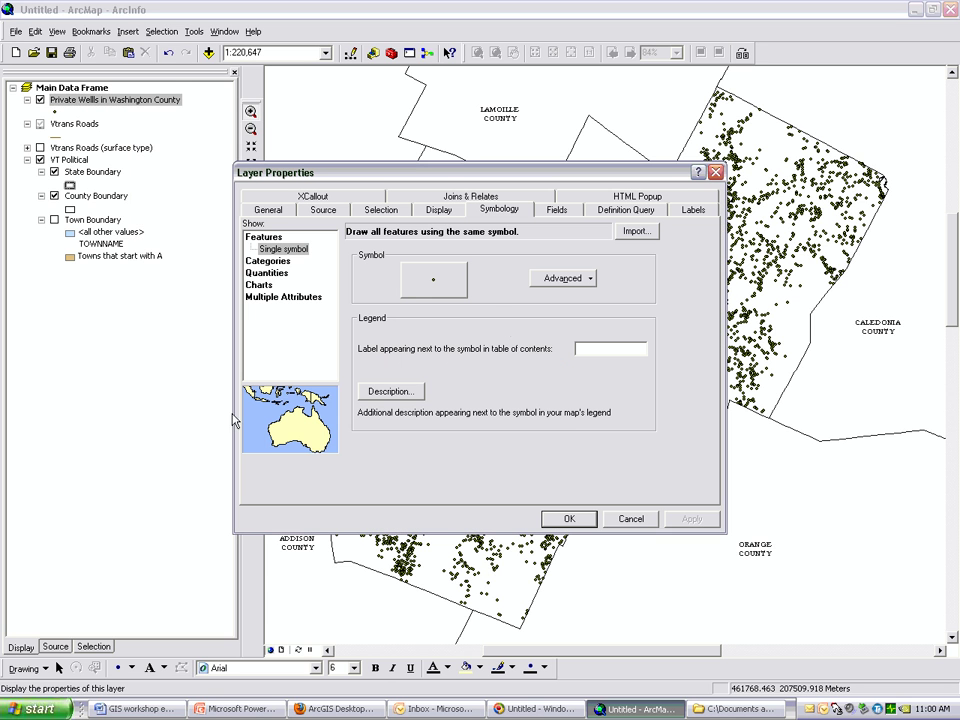
left_click(268, 273)
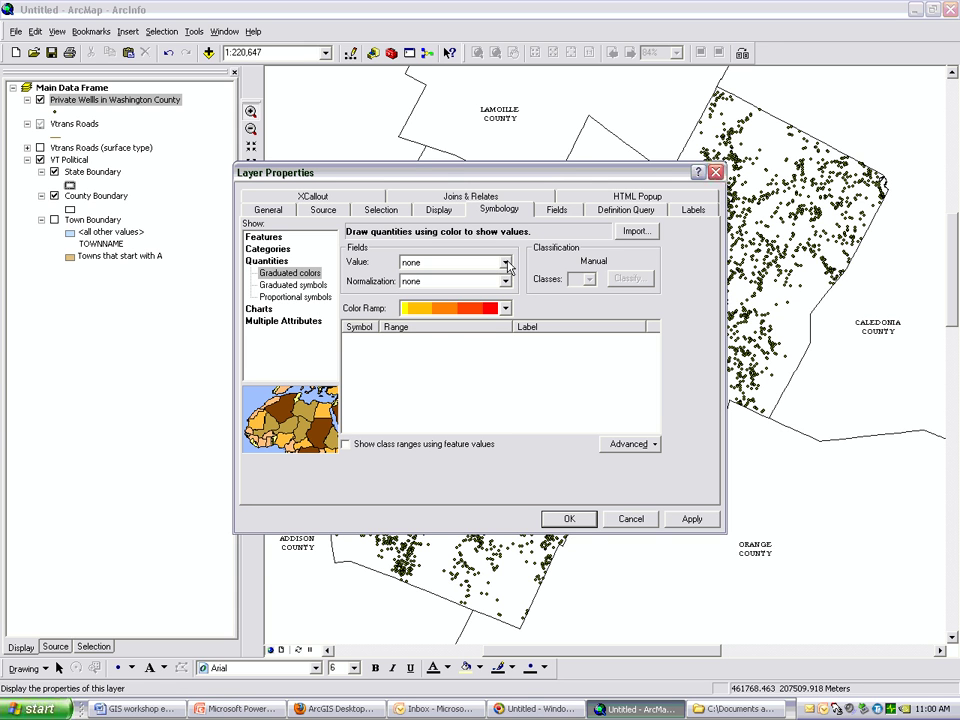
left_click(455, 262)
left_click(440, 274)
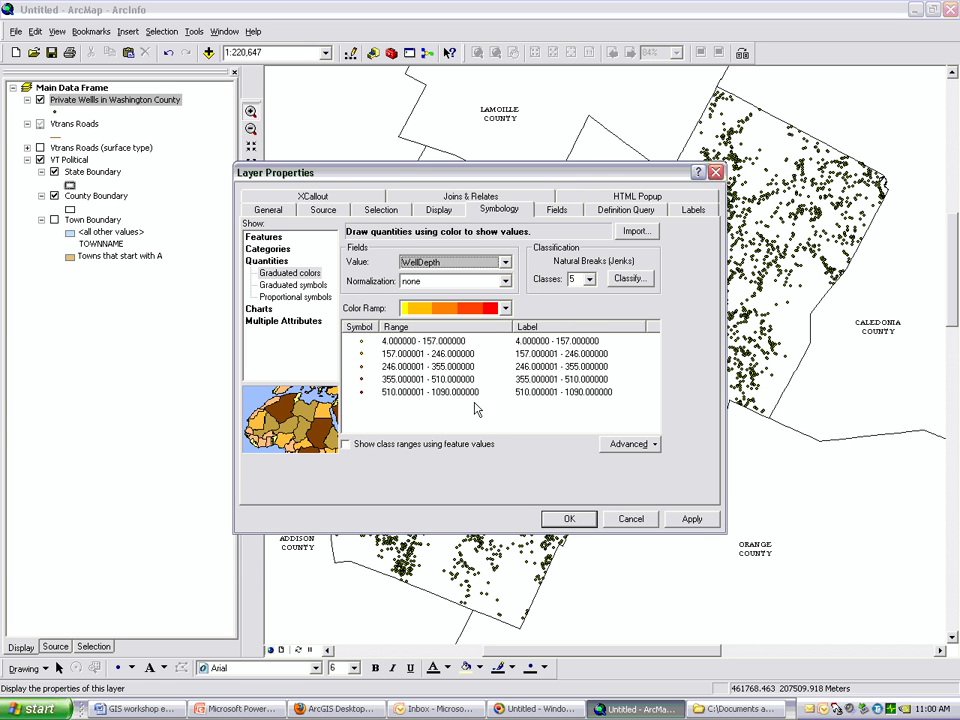
Change the symbols of all well depth classes to Circle 2
right_click(368, 357)
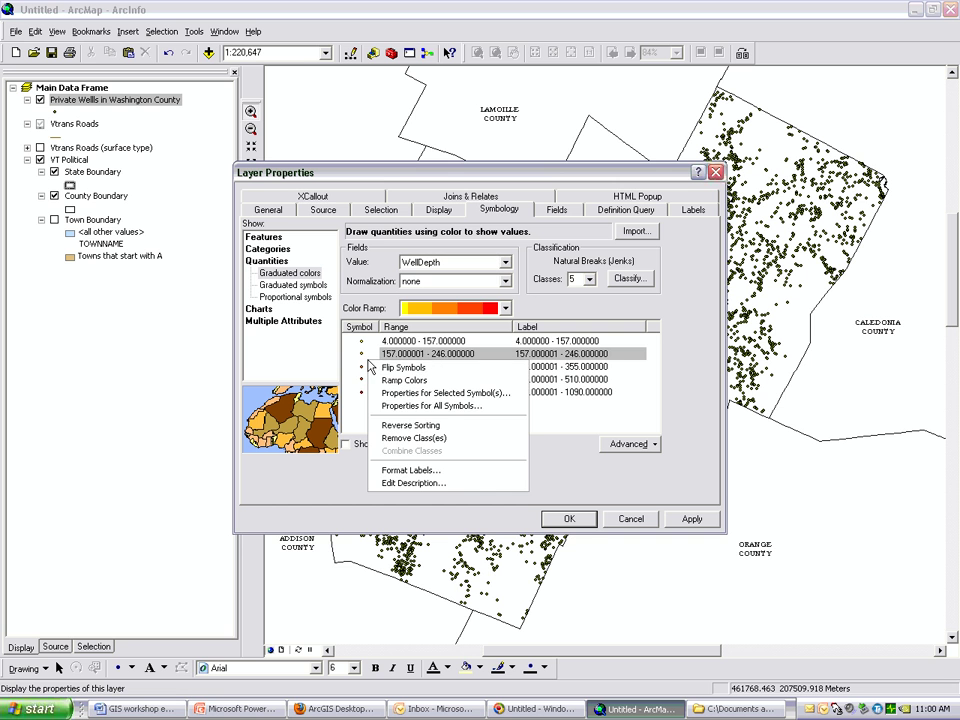
left_click(452, 406)
left_click(334, 446)
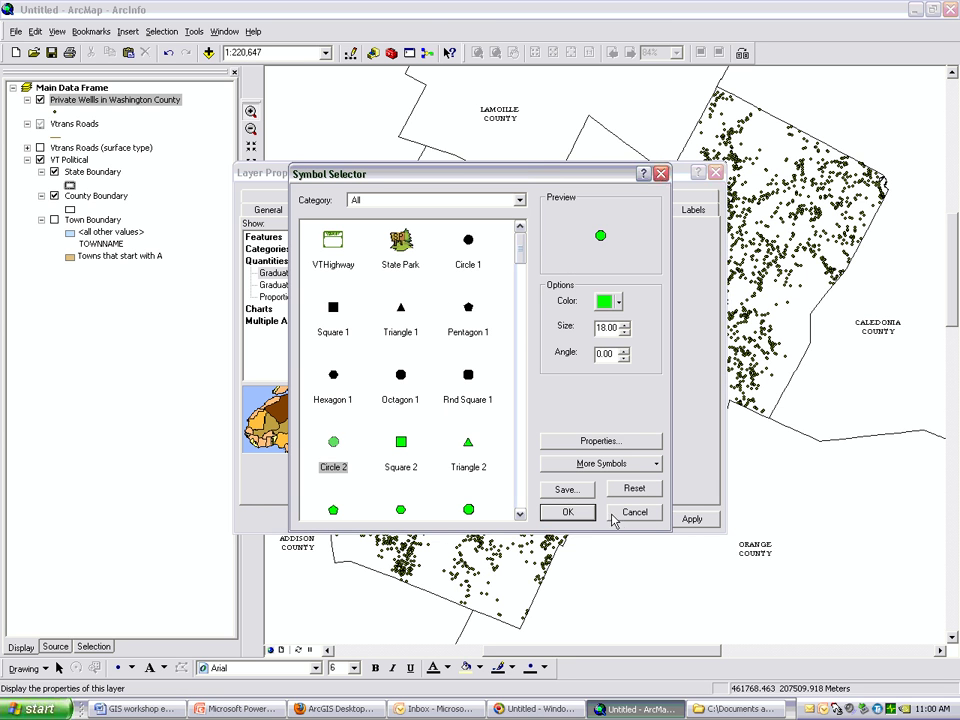
left_click(567, 512)
Set the yellow-to-red color ramp on the well depth classes and apply the graduated colors to the map
left_click(506, 308)
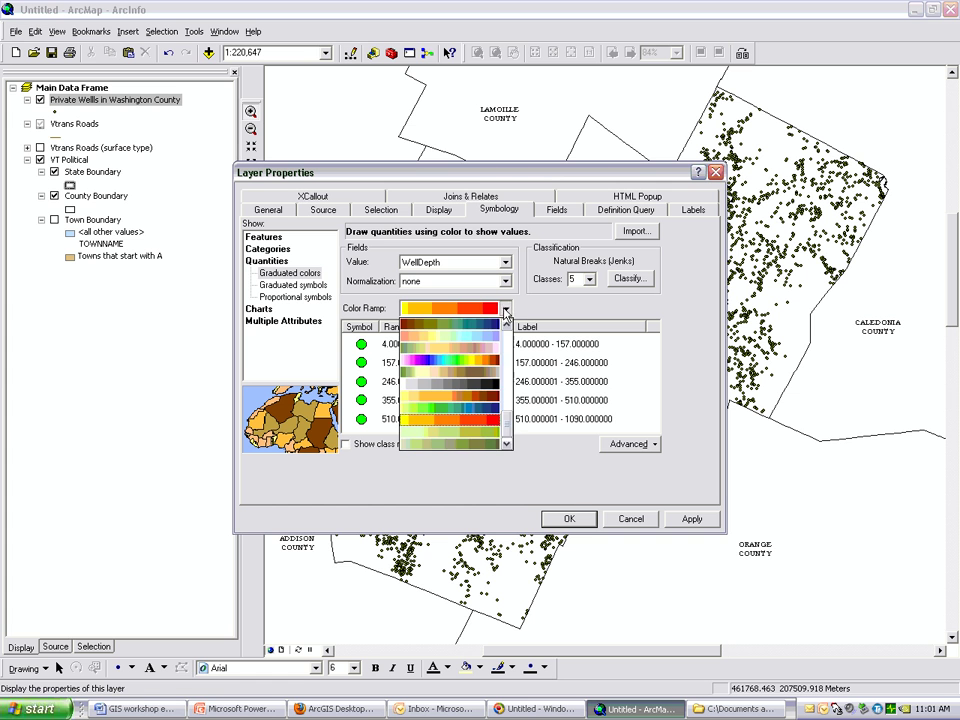
left_click(461, 420)
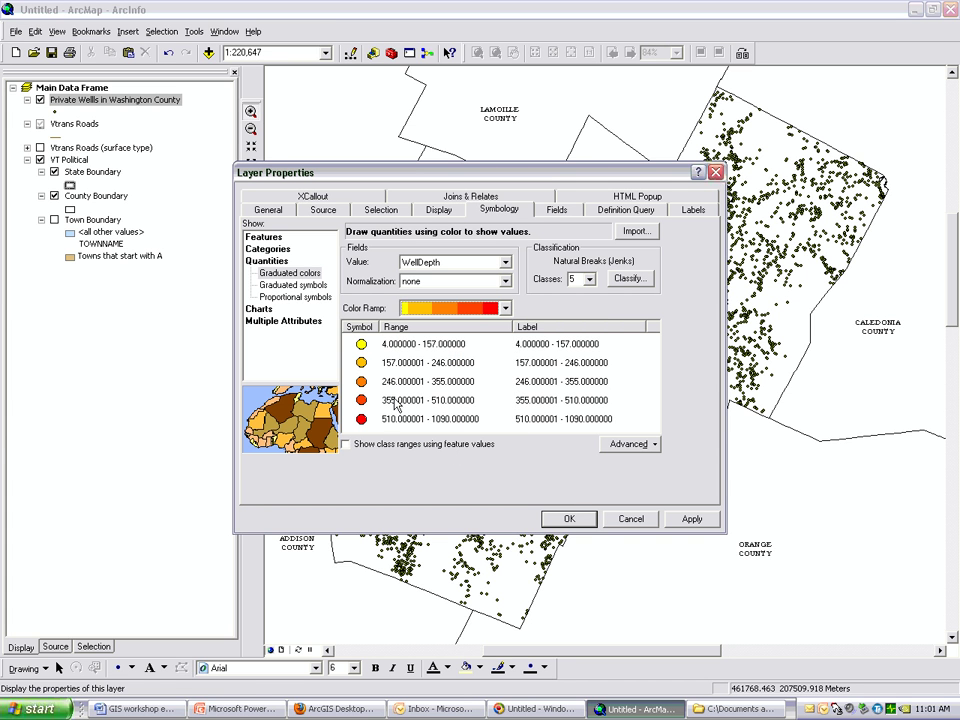
left_click(570, 518)
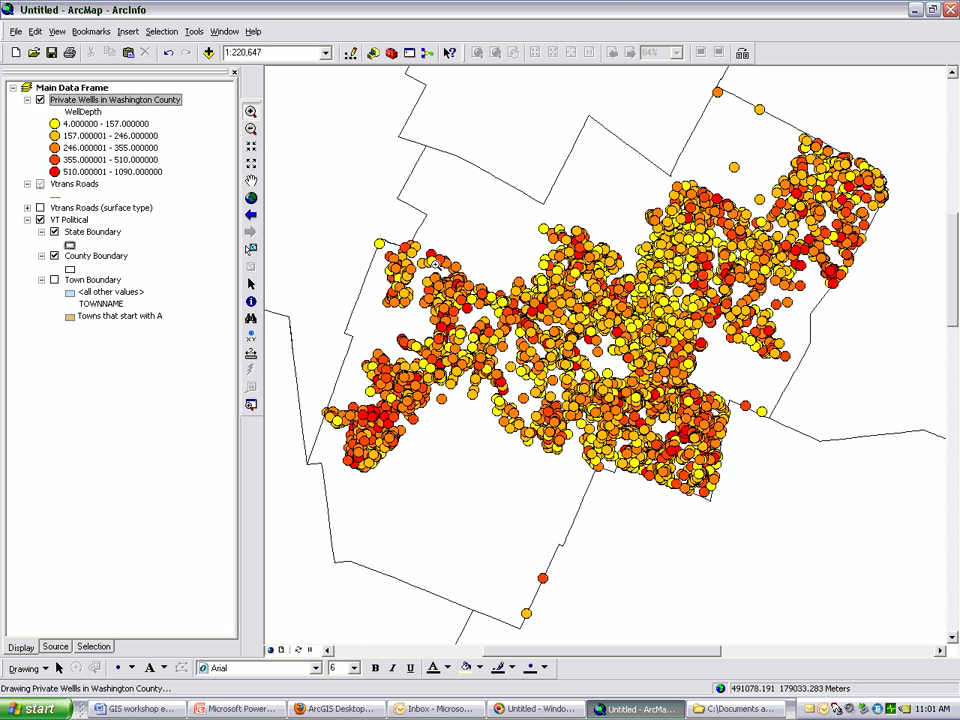
left_click_drag(449, 350, 529, 408)
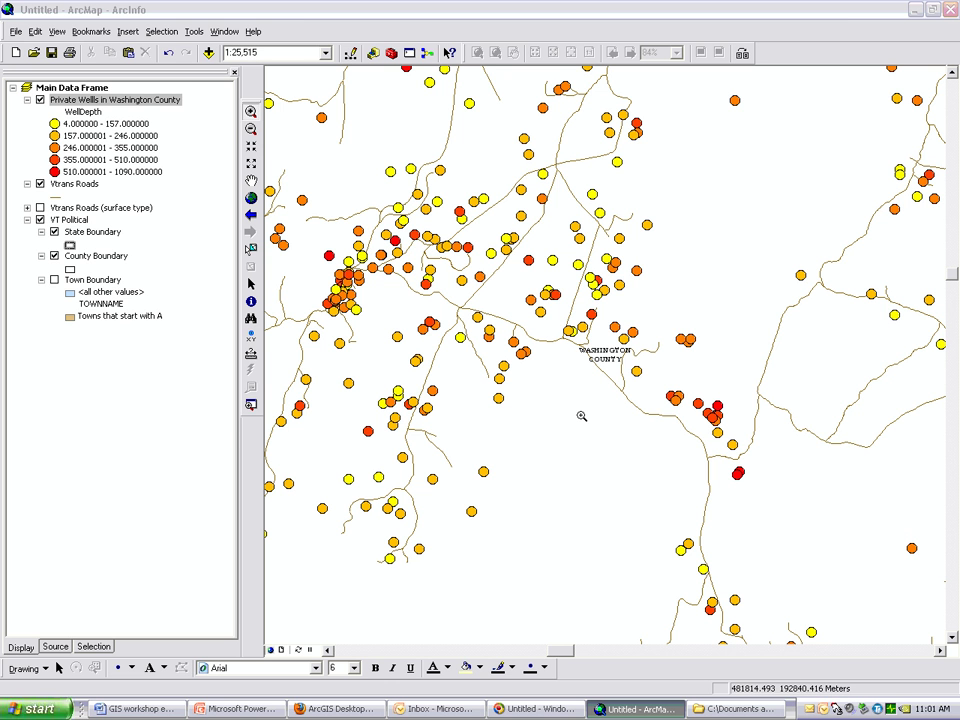
Switch the private wells layer's symbology to graduated symbols based on WellDepth and apply it
right_click(120, 100)
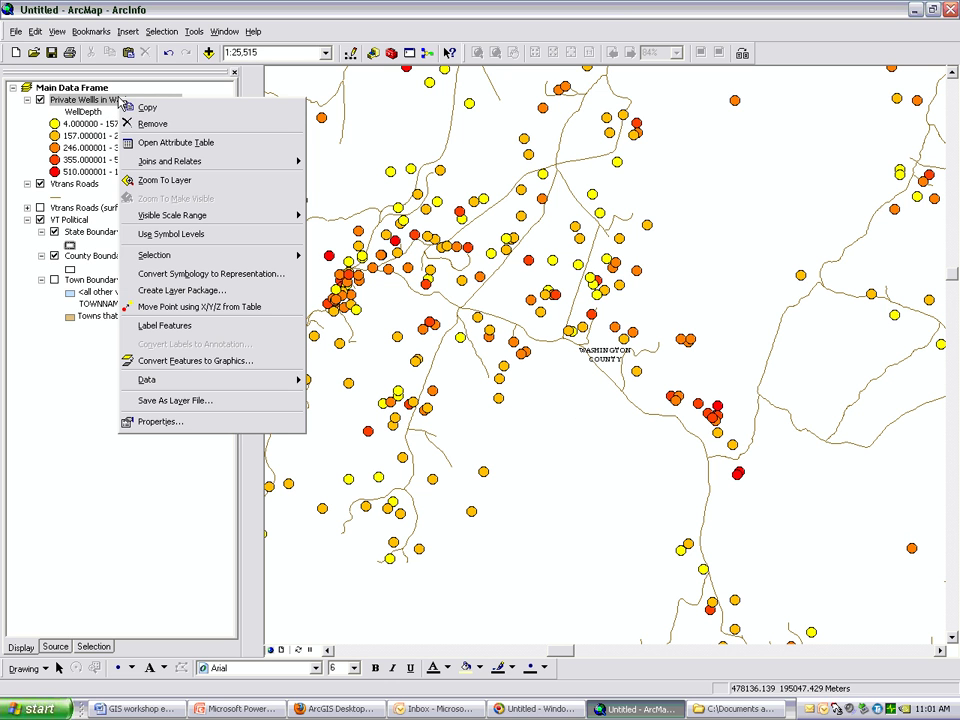
left_click(208, 421)
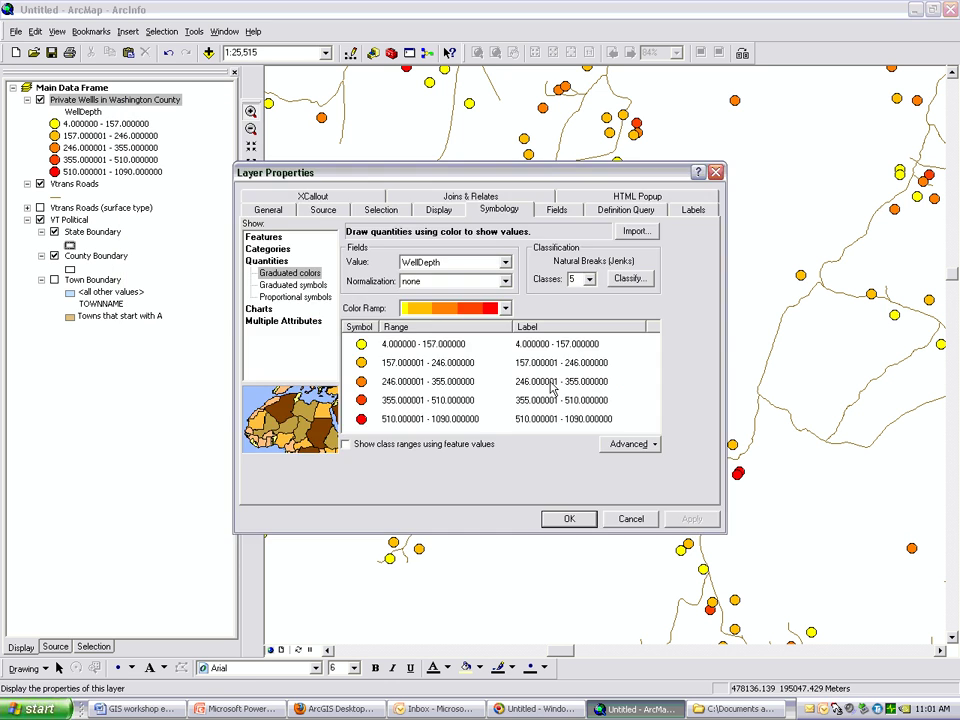
left_click(293, 286)
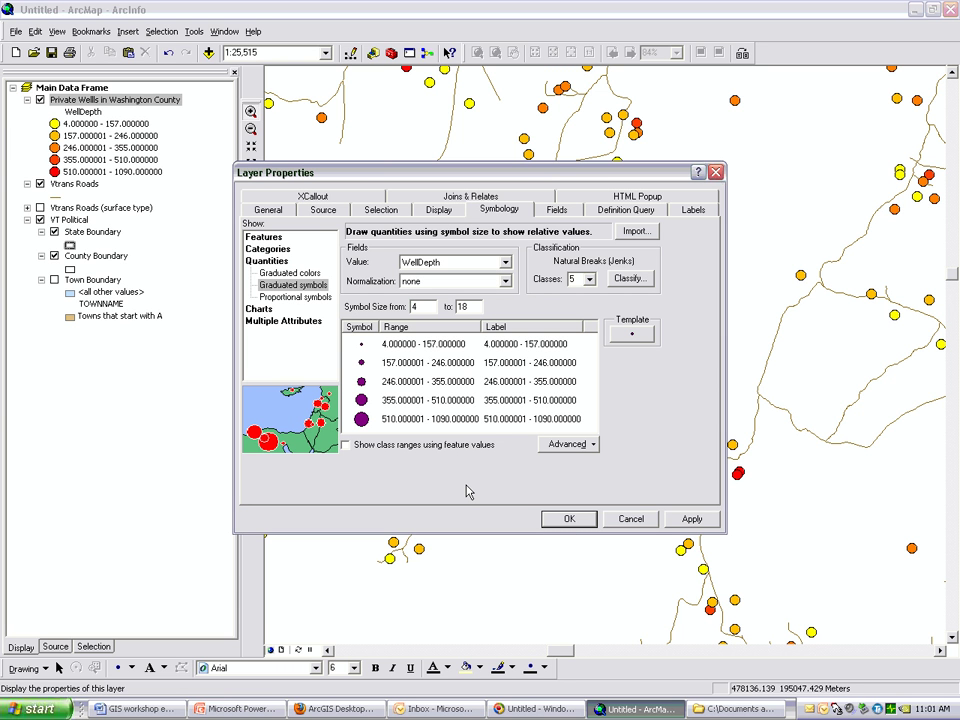
left_click(563, 517)
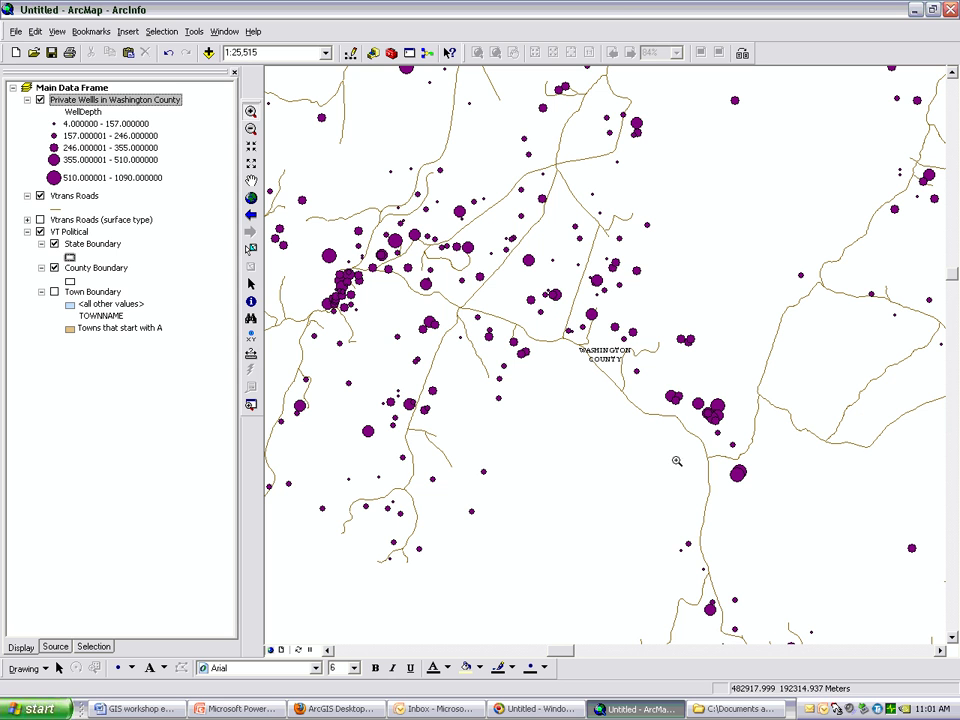
Import the complete symbology definition from Vtrans Roads (surface type) into the Vtrans Roads layer, matching the SURFACE field, and expand the layer's legend
right_click(77, 200)
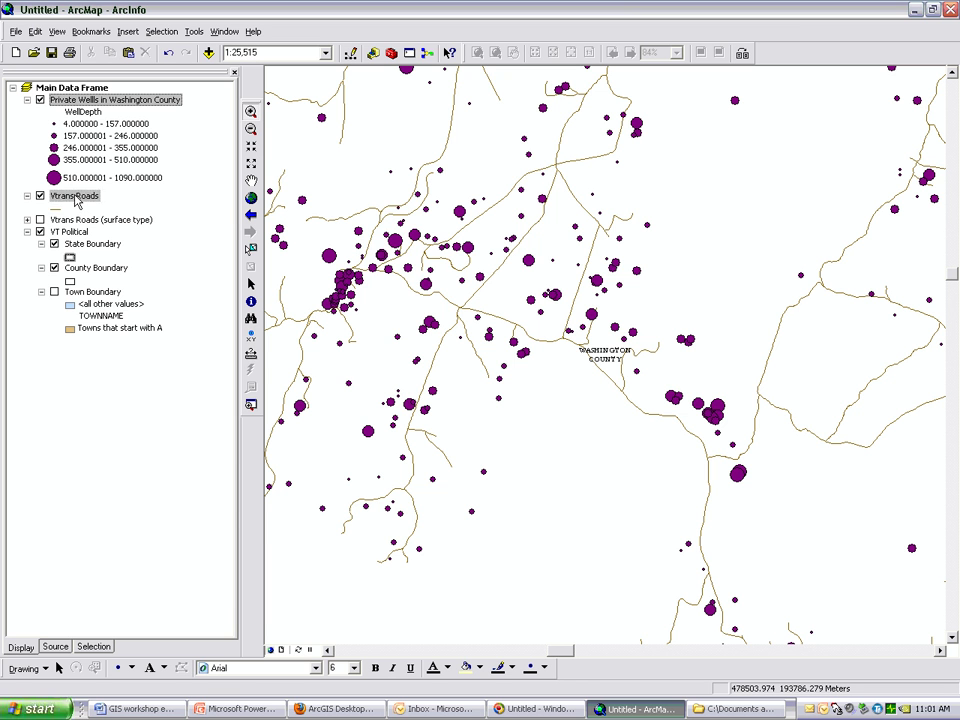
left_click(169, 520)
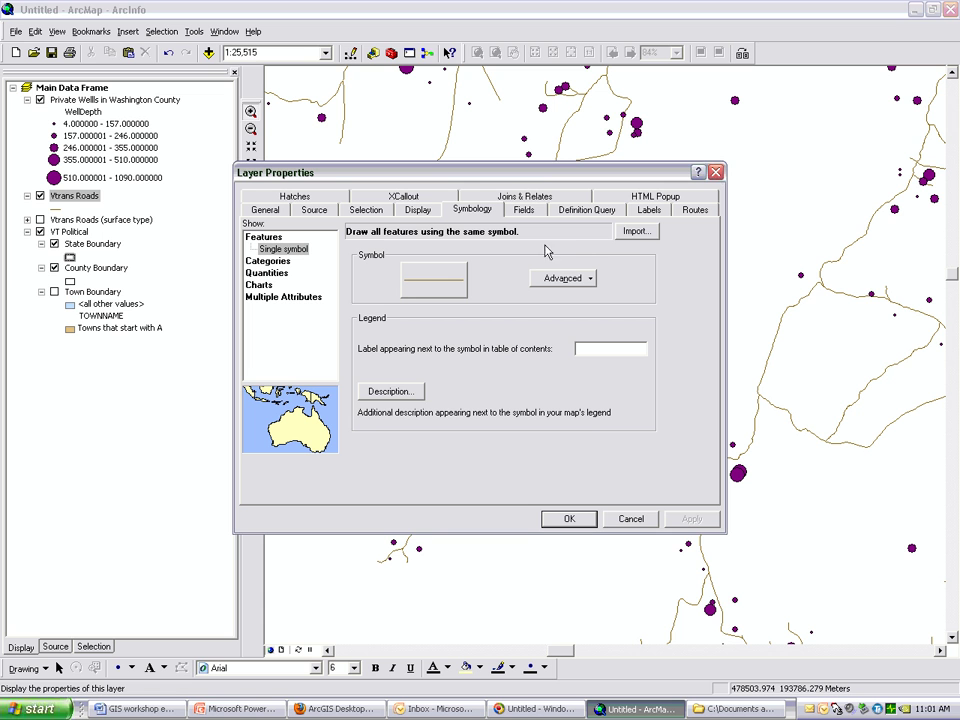
left_click(636, 233)
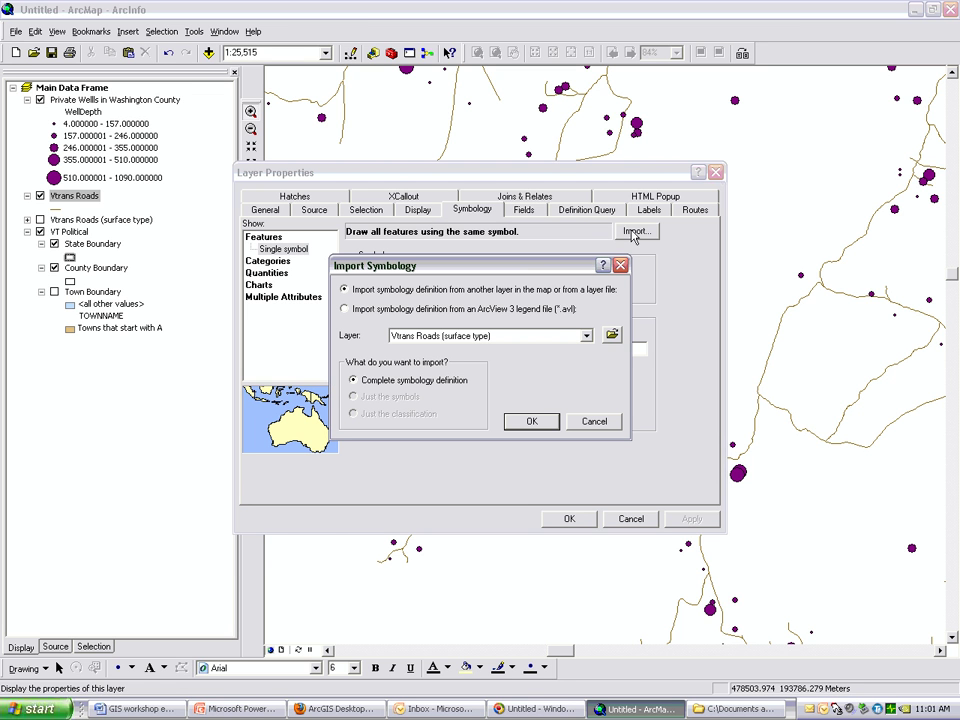
left_click(587, 337)
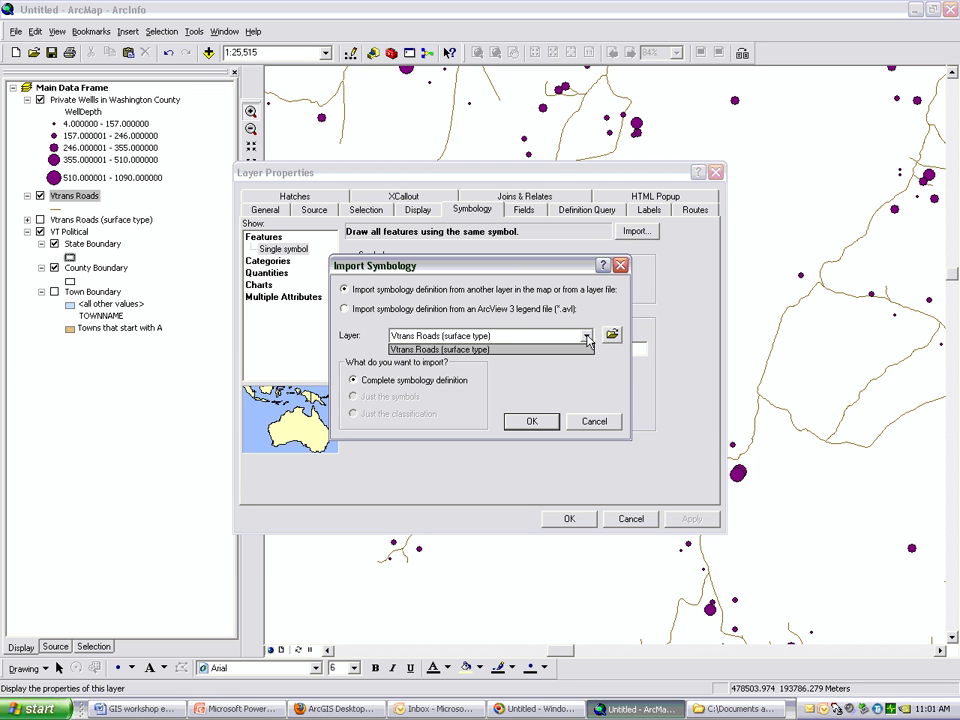
left_click(466, 350)
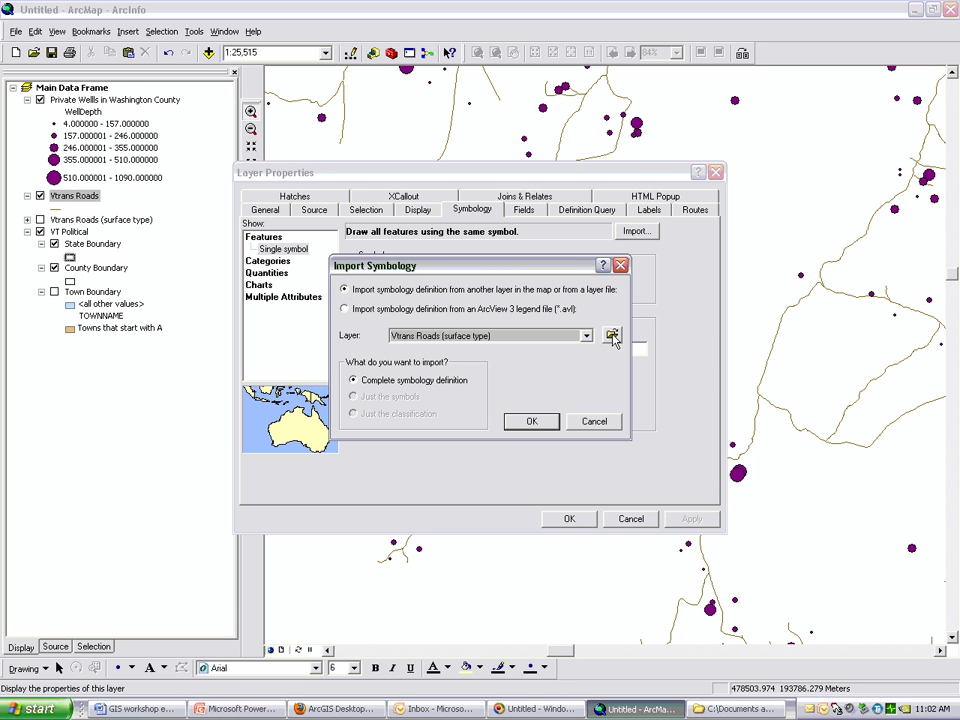
left_click(531, 421)
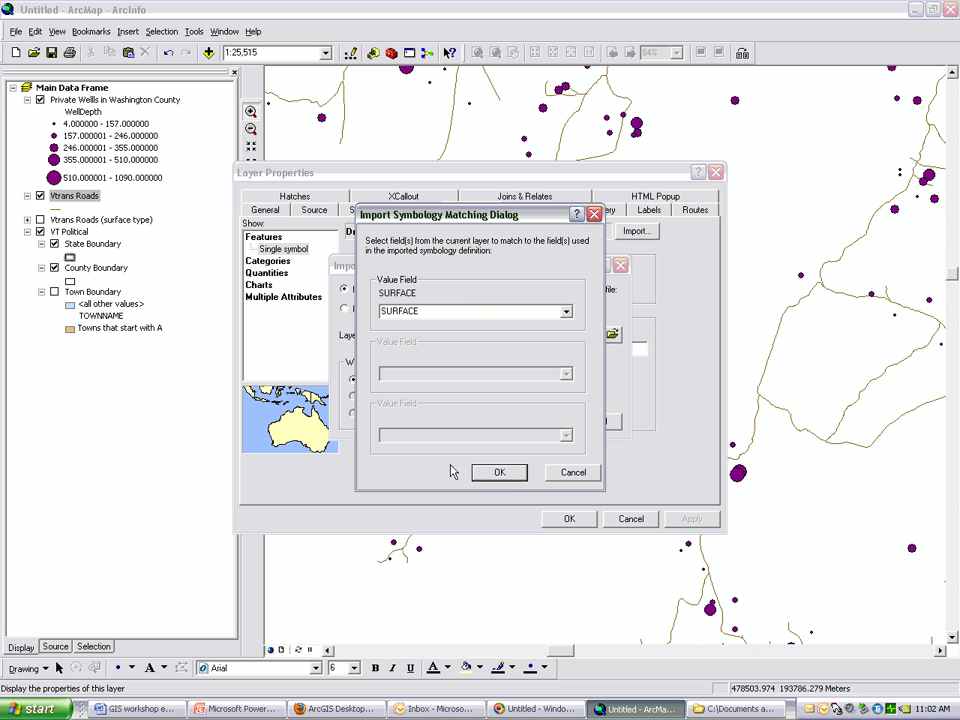
left_click(501, 473)
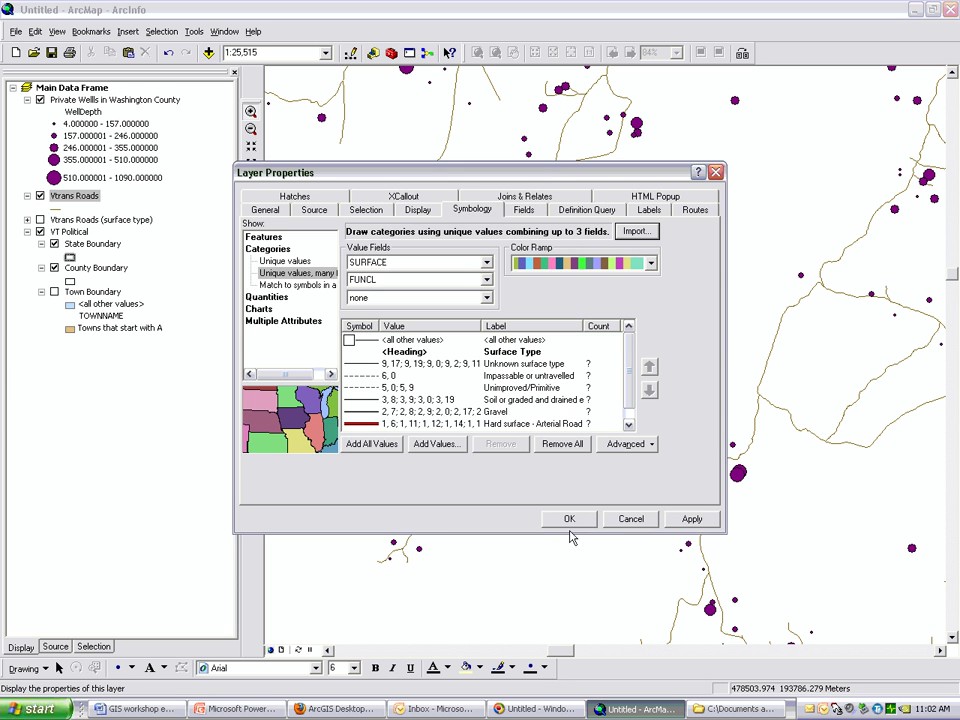
left_click(570, 520)
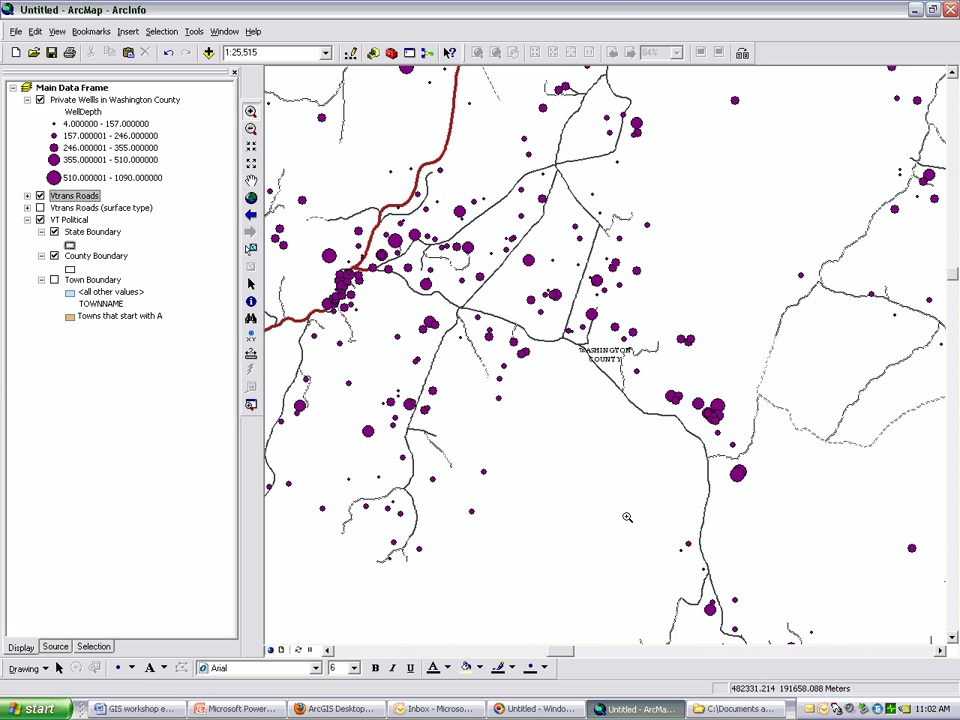
left_click(27, 195)
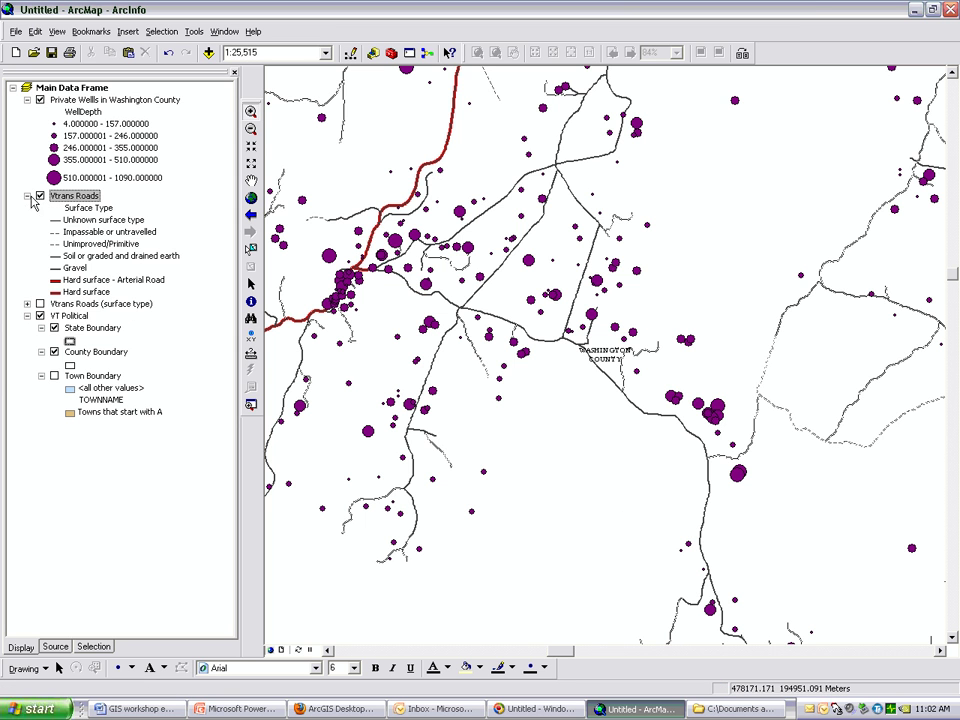
left_click_drag(343, 161, 671, 408)
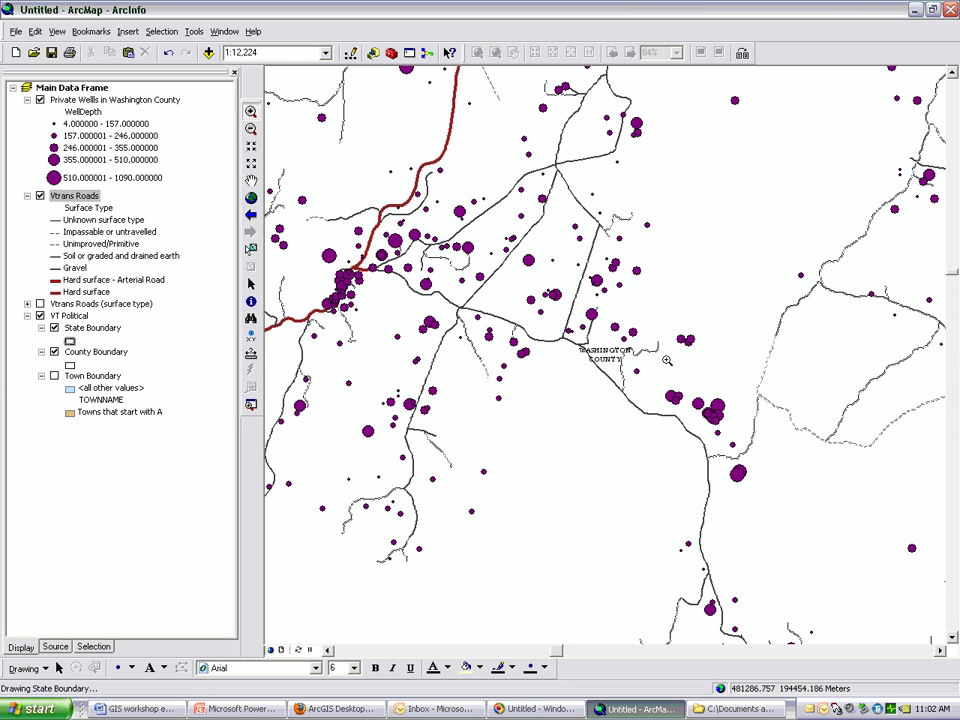